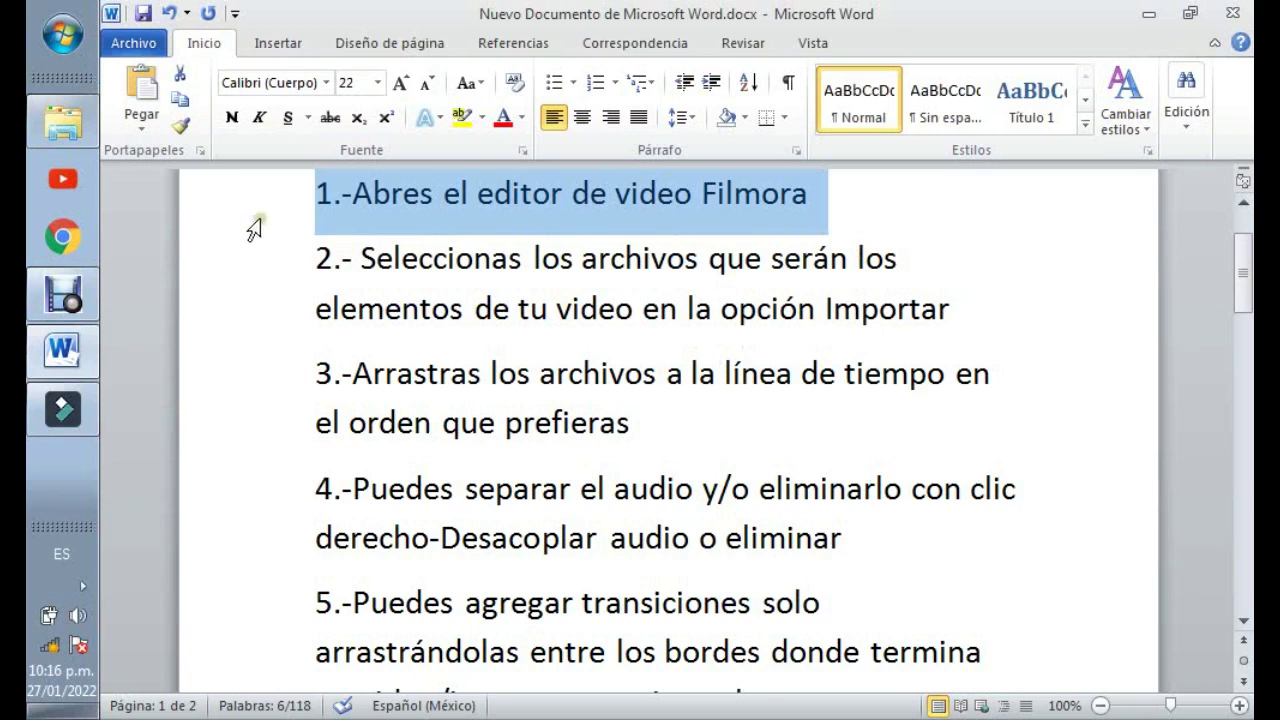
Highlight instruction 2, the two-line paragraph about selecting the video's files with the Importar option
click(331, 279)
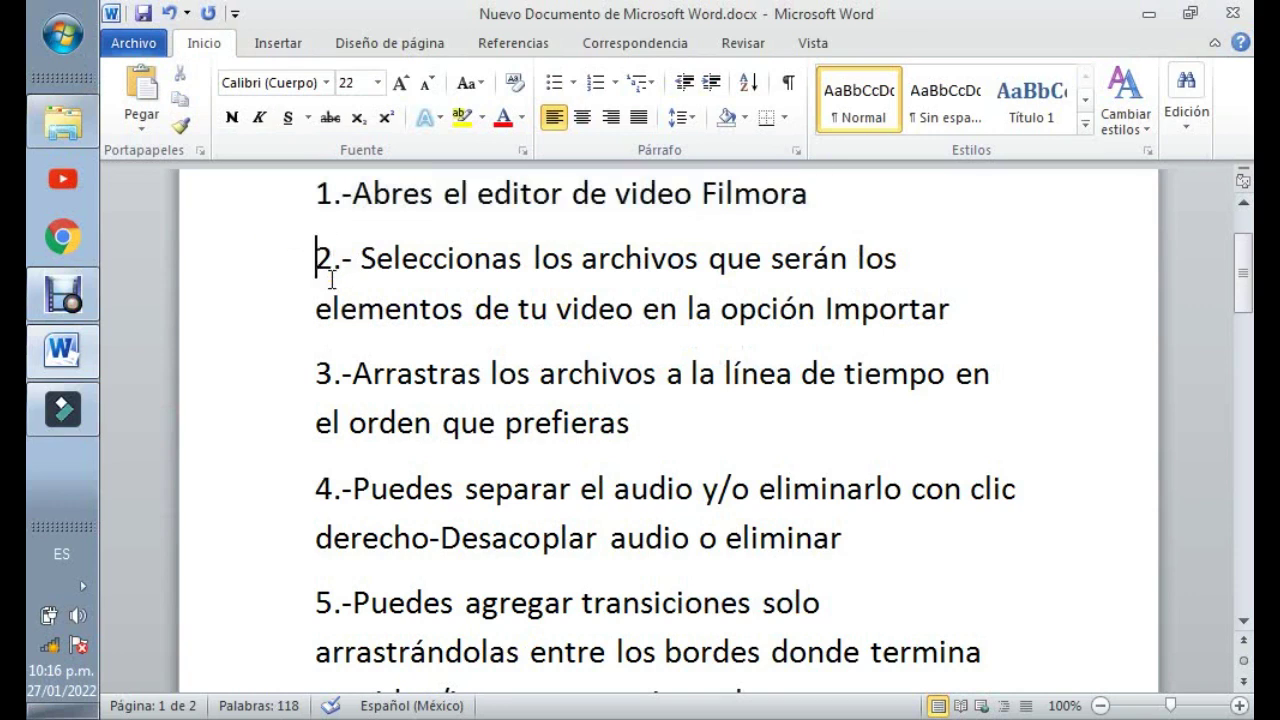
key(shift+Right)
key(shift+Right)
key(shift+Down)
key(shift+Right)
key(shift+Right)
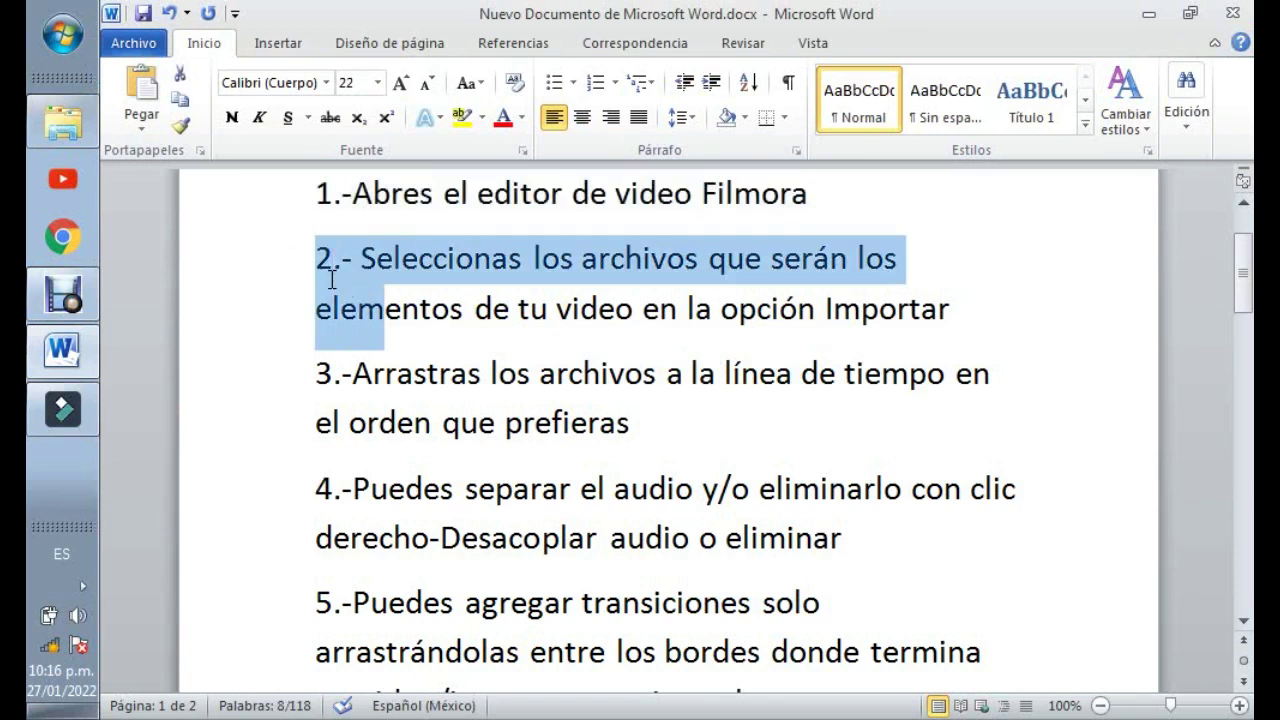
key(shift+Right)
key(shift+Right)
key(shift+Right)
key(shift+Right)
key(shift+Right)
key(shift+Right)
key(shift+Right)
key(shift+Right)
key(shift+Right)
key(shift+Right)
key(shift+Right)
key(shift+Right)
key(shift+Right)
key(shift+Right)
key(shift+Right)
key(shift+Right)
key(shift+Right)
key(shift+Right)
key(shift+Right)
key(shift+Right)
key(shift+Right)
key(shift+Right)
key(shift+Right)
key(shift+Right)
key(shift+Right)
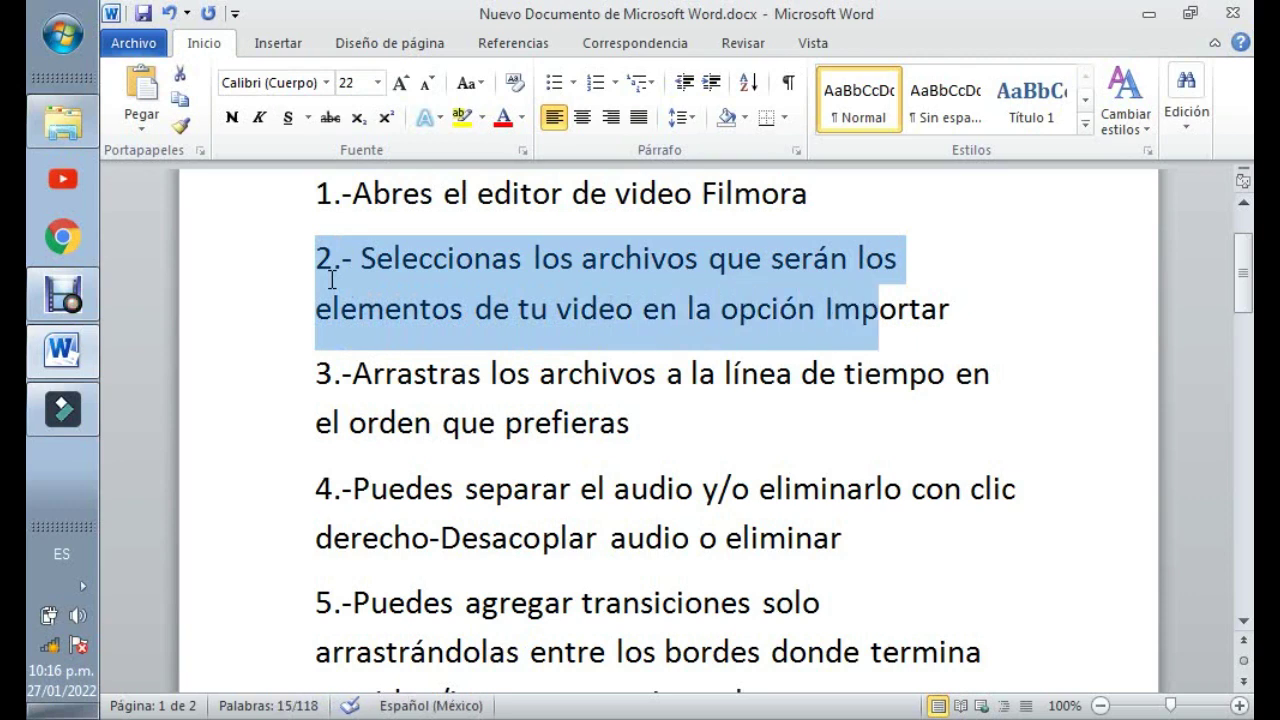
key(shift+Right)
key(shift+Right)
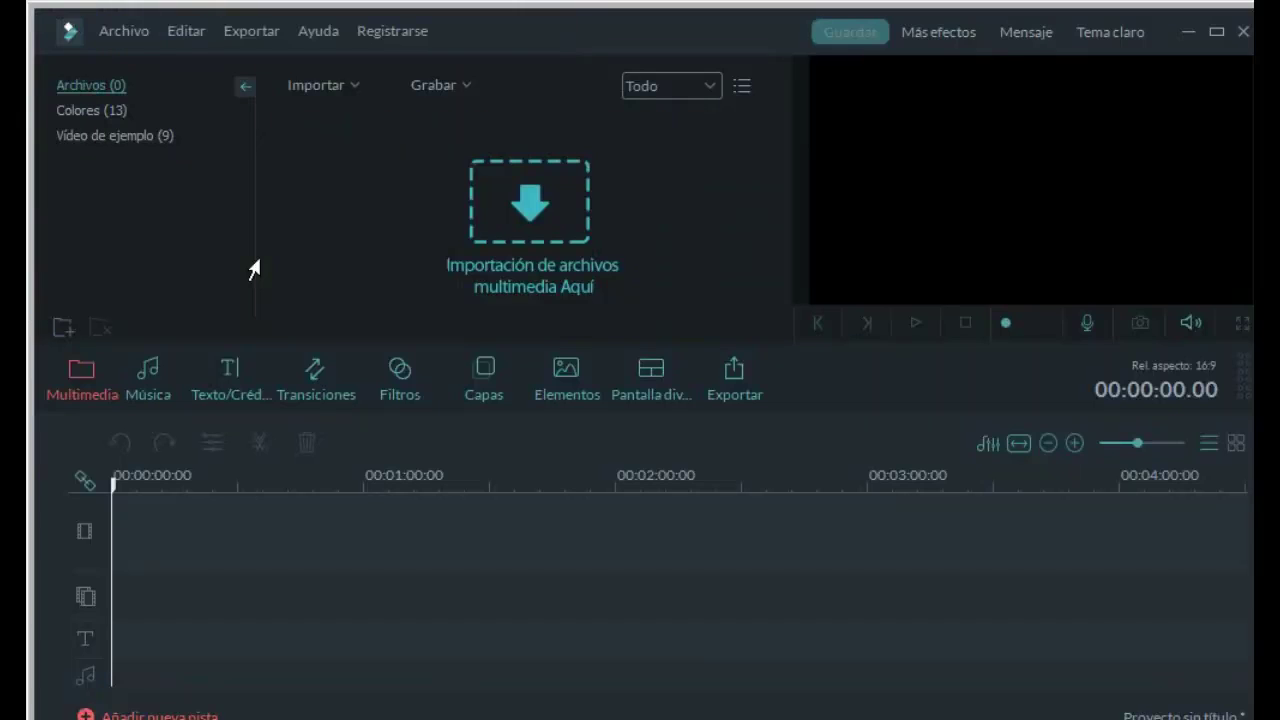
In Filmora, start importing multimedia files and browse the Escritorio folder down to its media files
click(349, 84)
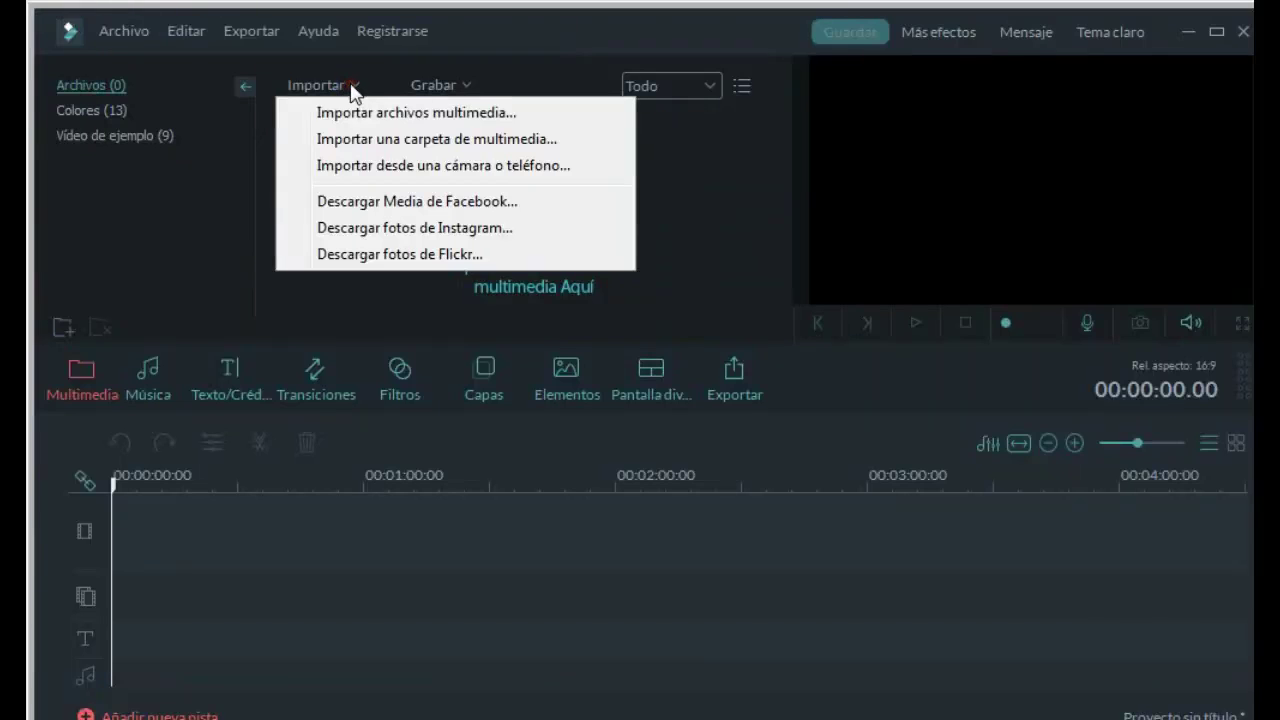
click(364, 115)
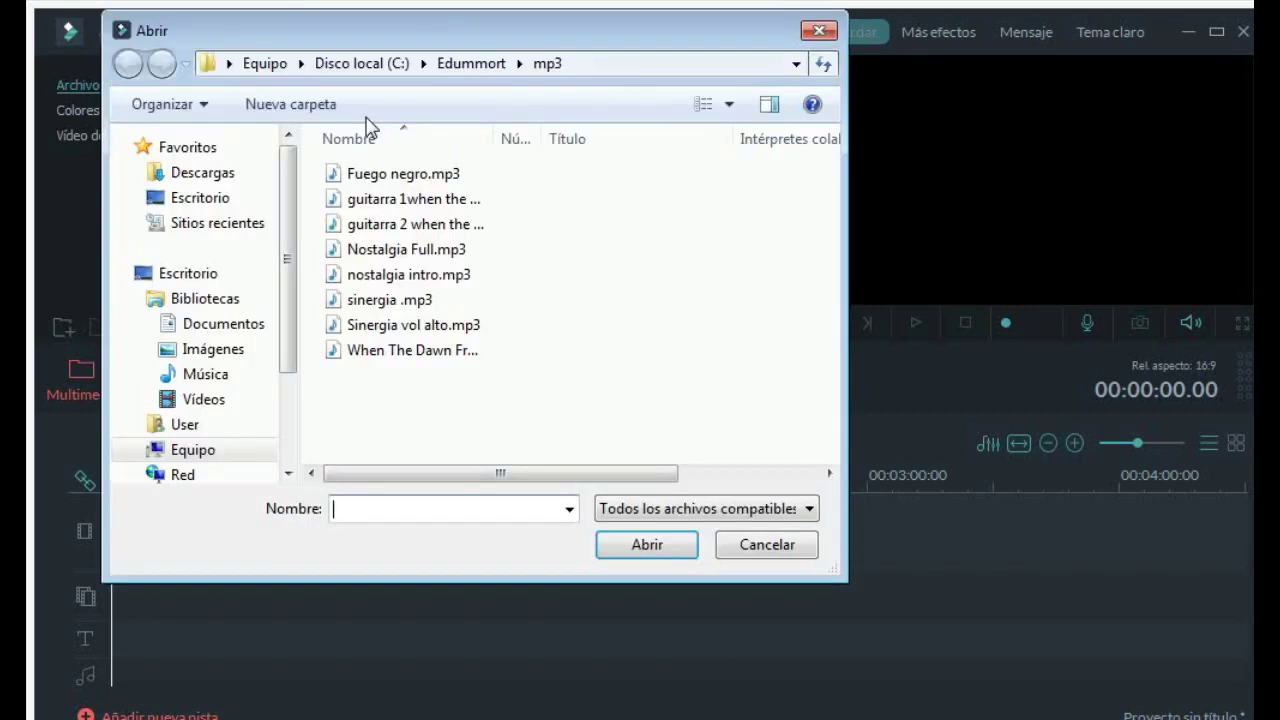
click(205, 199)
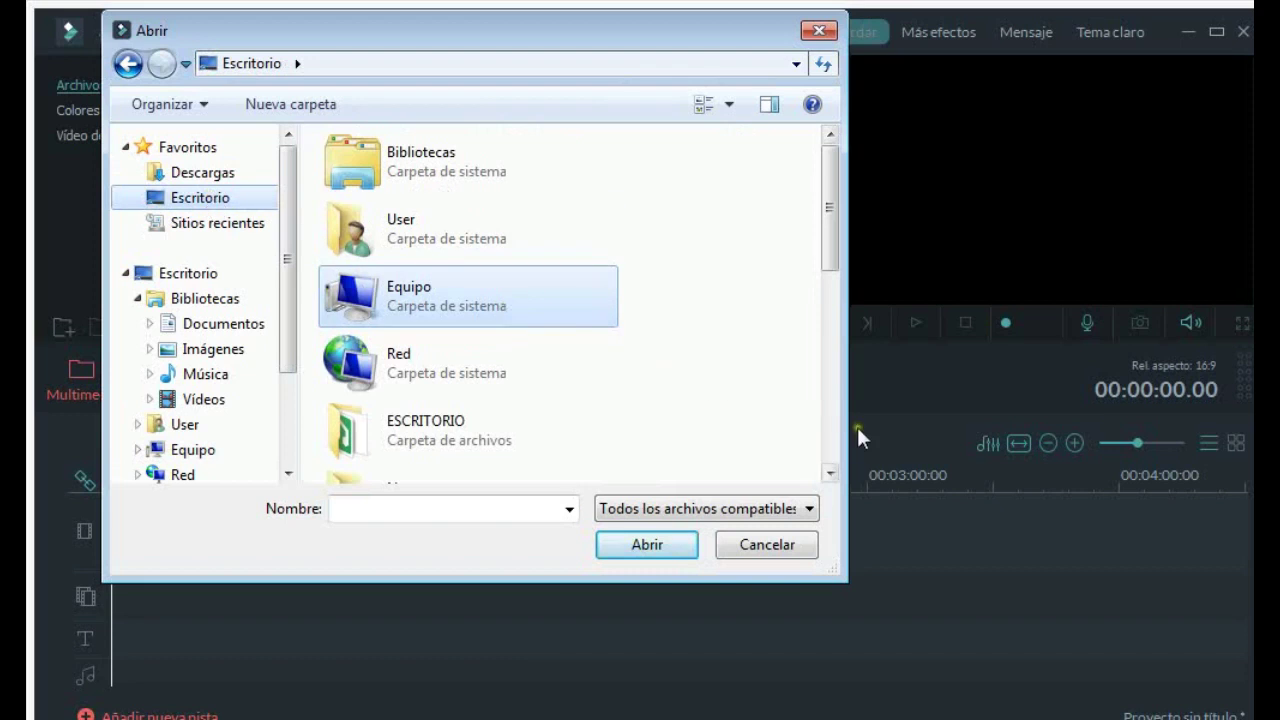
click(830, 474)
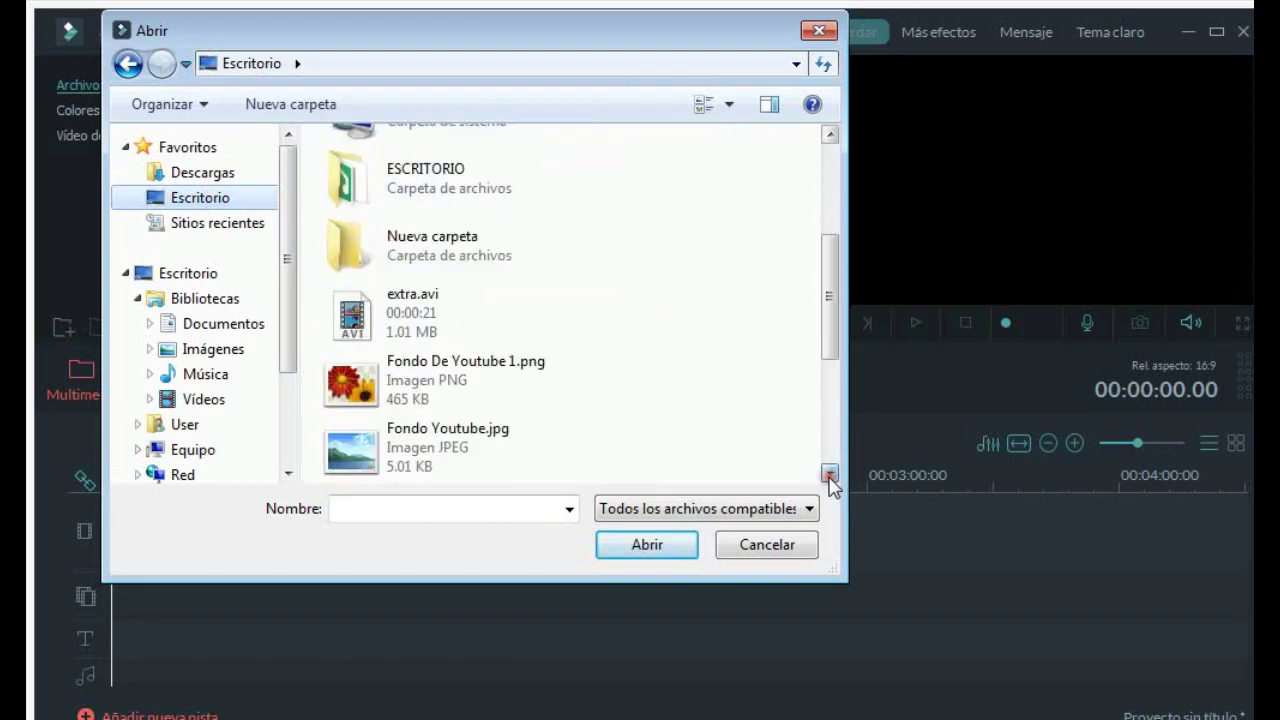
click(830, 474)
click(830, 474)
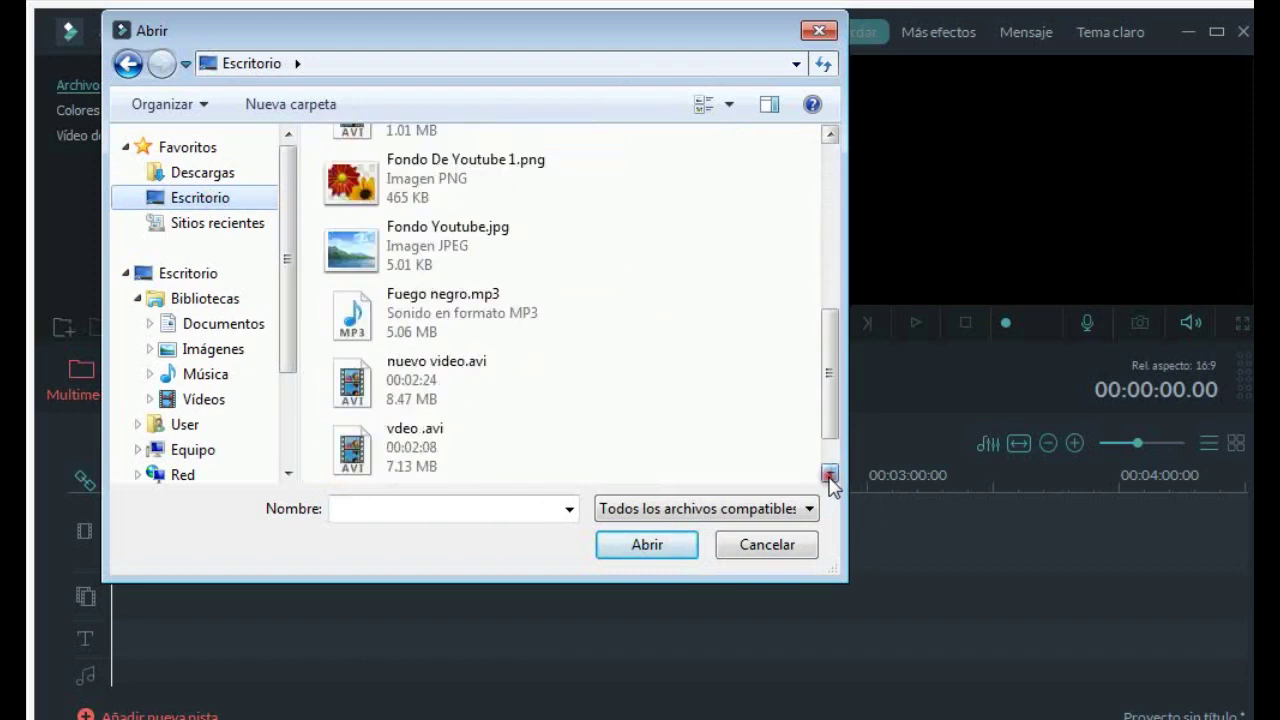
Import all the media files from extra.avi through When The Dawn Freeze Our Swords.mp3 and review them in the media library
click(457, 131)
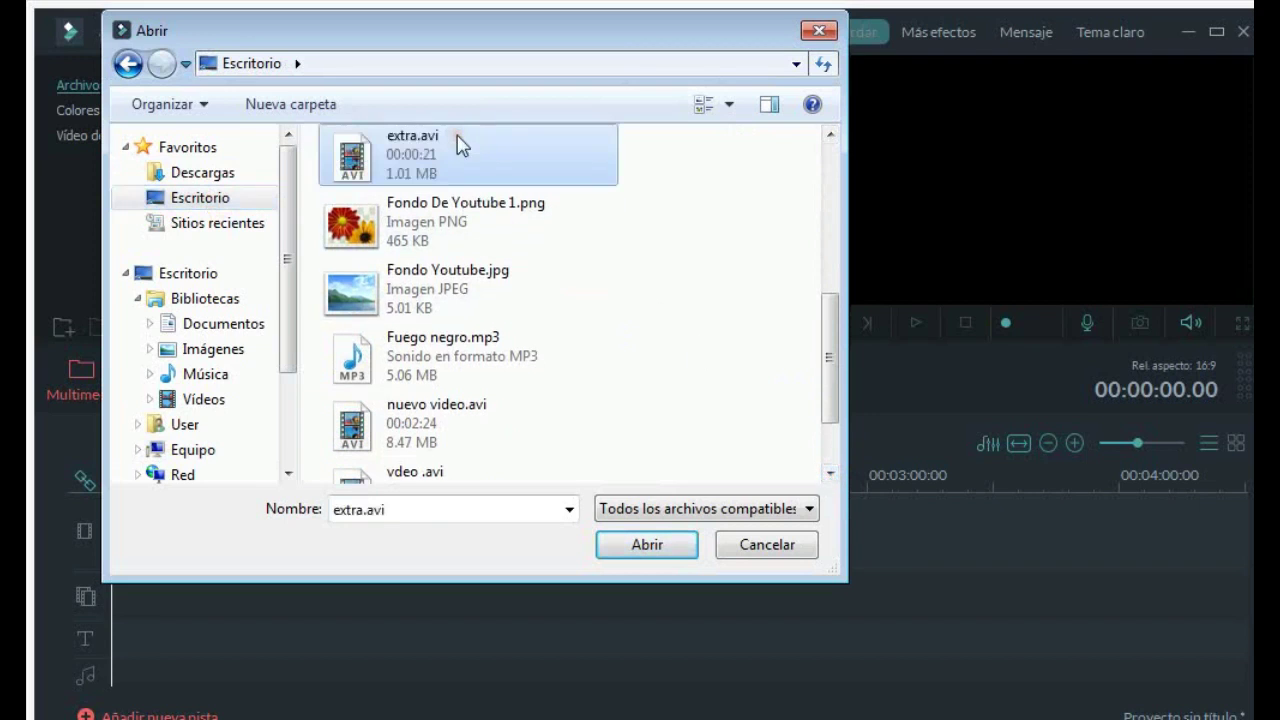
key(shift+Down)
key(shift+Down)
key(shift+Down)
key(shift+Down)
key(shift+Down)
key(shift+Down)
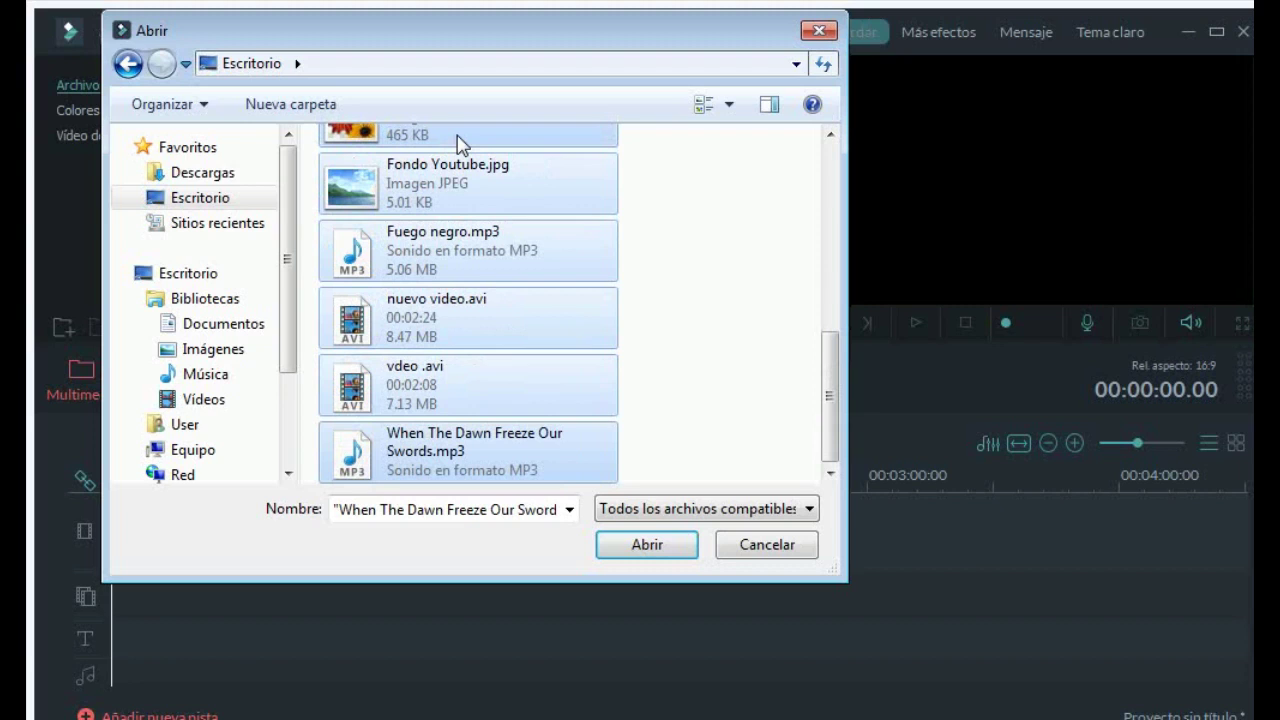
click(640, 550)
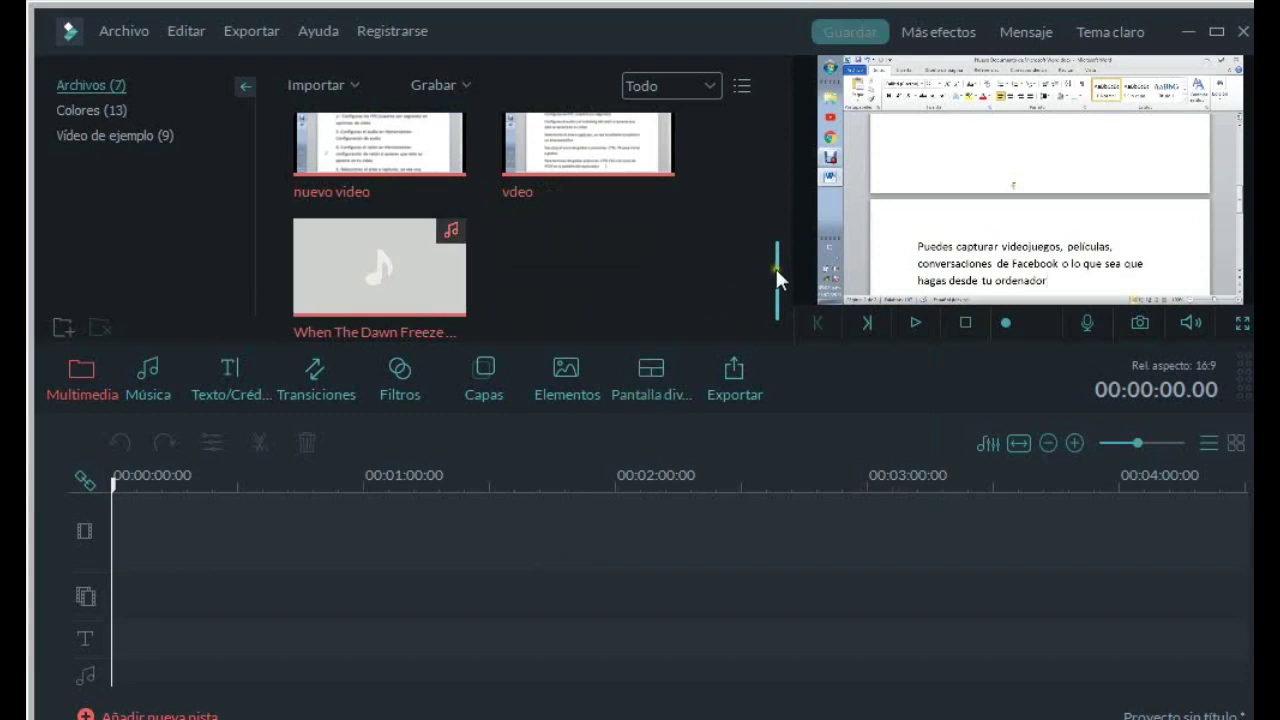
scroll(776, 265, up, 2)
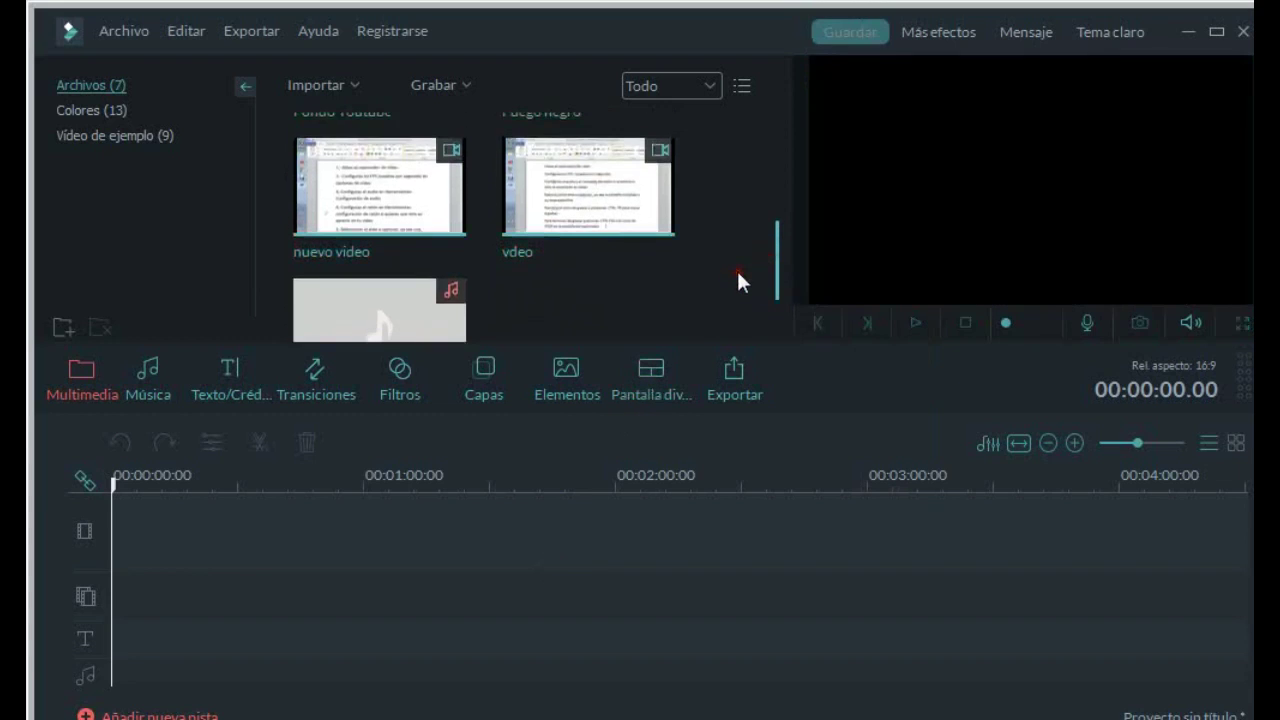
drag(777, 259, 782, 145)
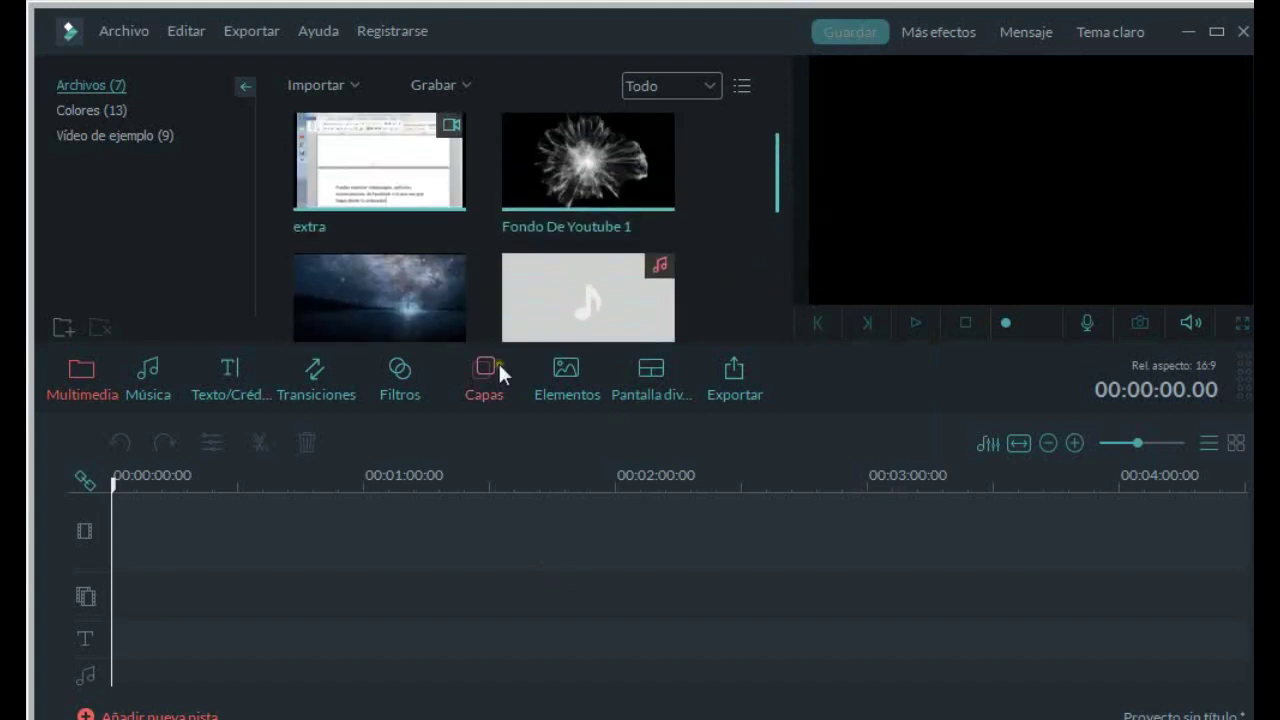
Switch to the Word document and highlight instruction 3, the paragraph about dragging files to the timeline
key(alt+Tab)
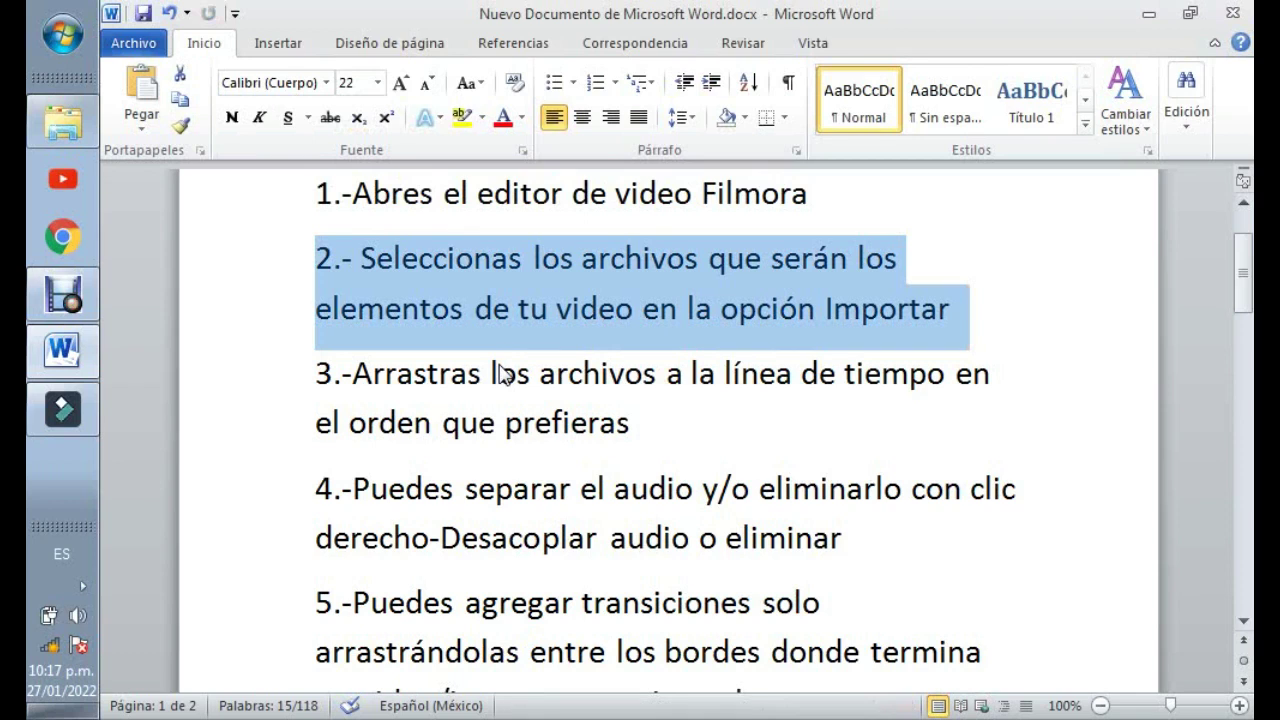
key(Down)
key(shift+Left)
key(shift+Left)
key(shift+Left)
key(shift+Left)
key(shift+Left)
key(shift+Left)
key(shift+Left)
key(shift+Left)
key(shift+Left)
key(shift+Left)
key(shift+Left)
key(shift+Left)
key(shift+Left)
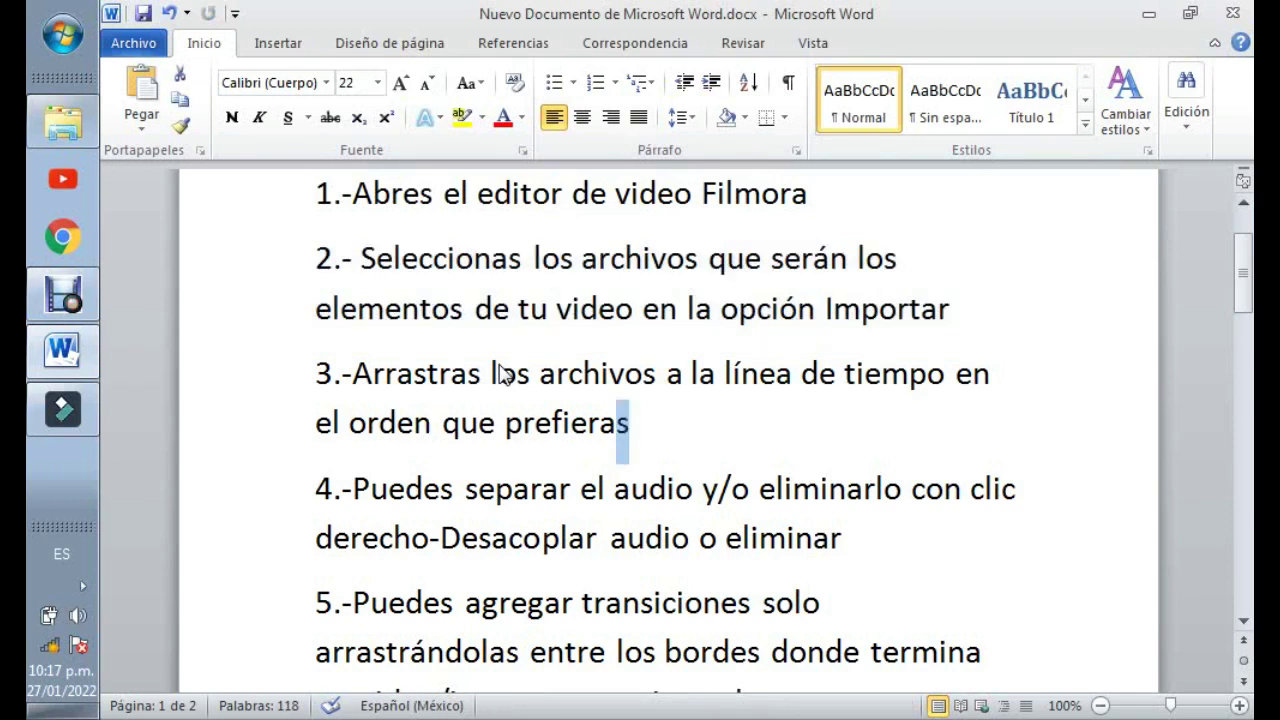
key(shift+Up)
key(shift+Left)
key(shift+Left)
key(shift+Left)
key(shift+Left)
key(shift+Left)
key(shift+Left)
key(shift+Left)
key(shift+Left)
key(shift+Left)
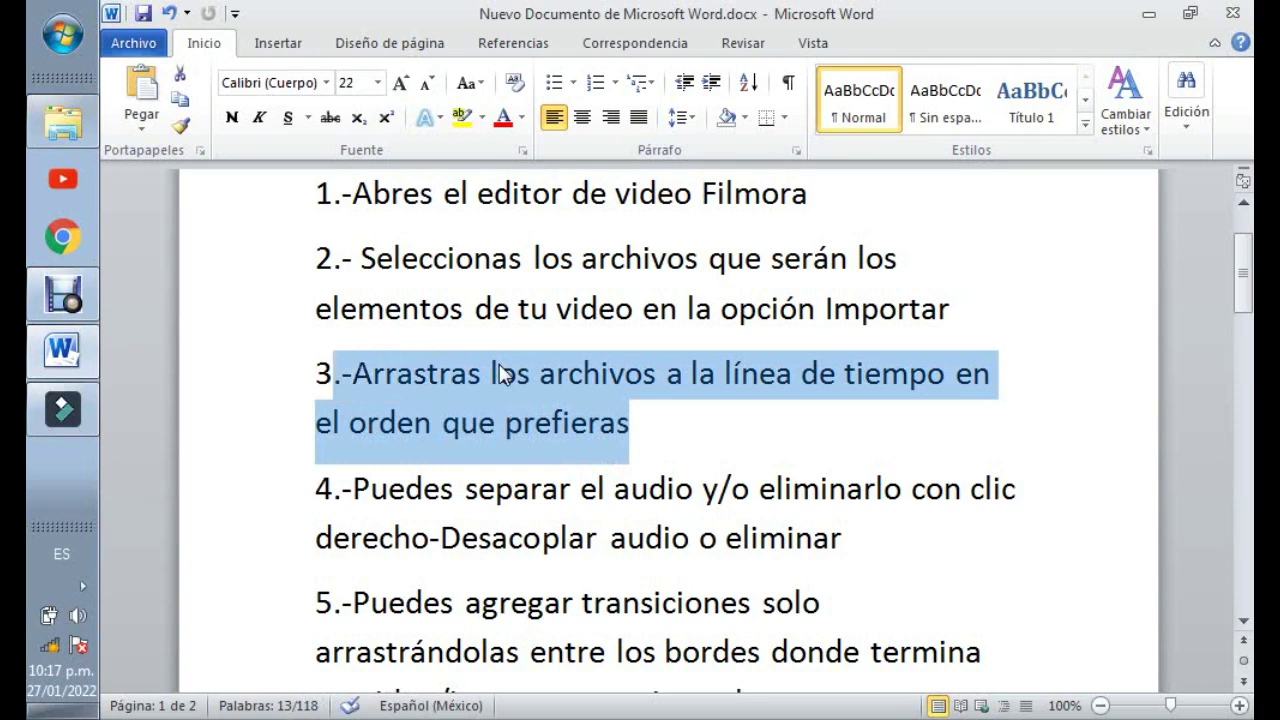
key(shift+Left)
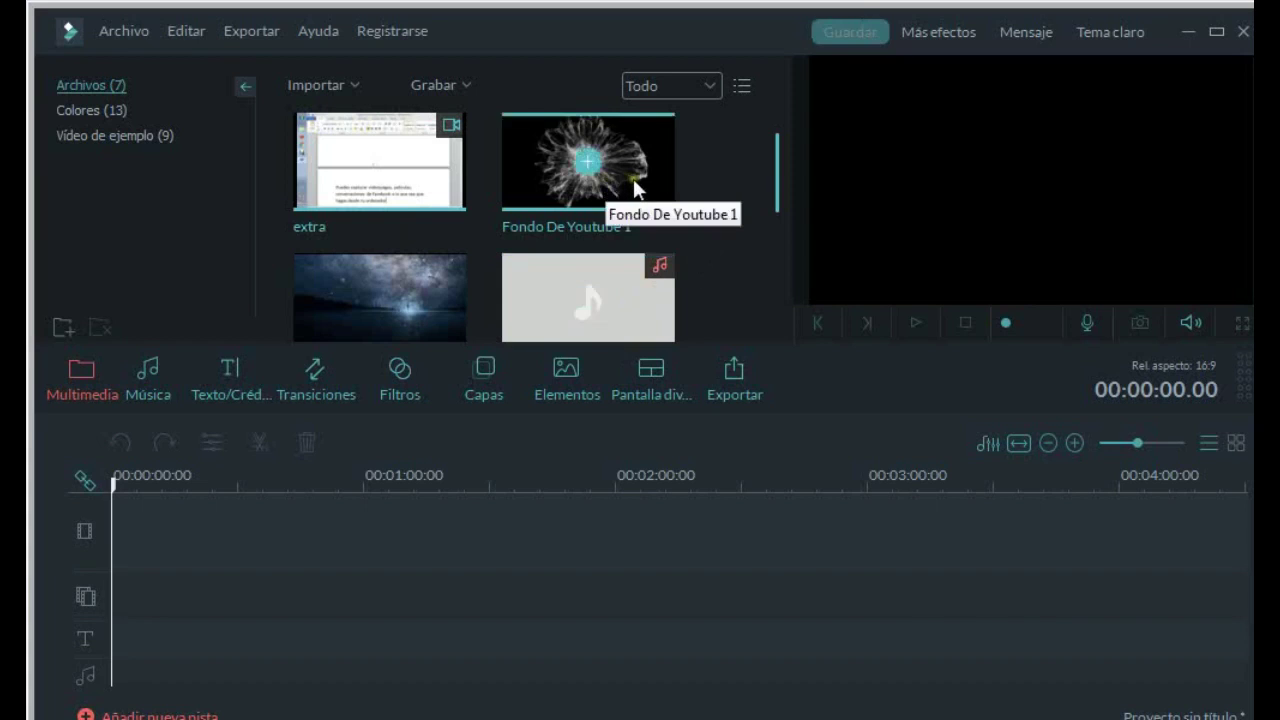
In Filmora, place the Fondo De Youtube 1 and Fondo Youtube images consecutively on the video track, extended to end at about 24 and 51 seconds
drag(634, 178, 160, 538)
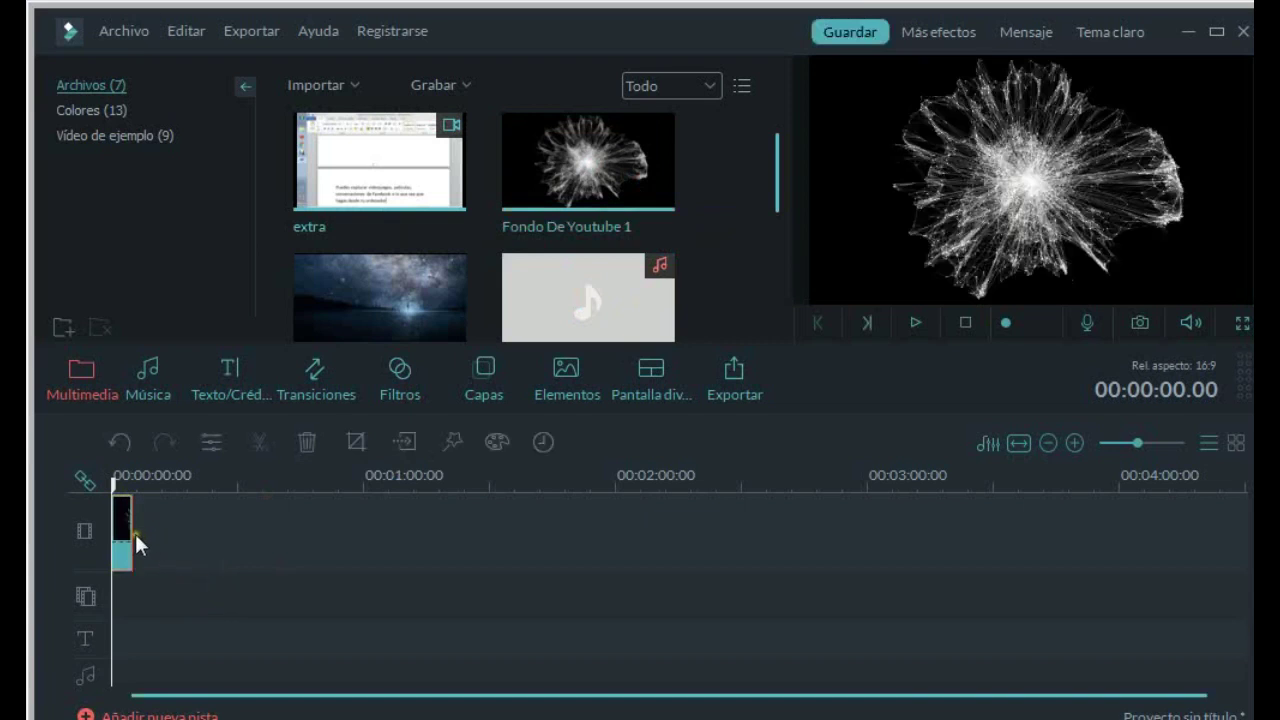
drag(132, 530, 212, 540)
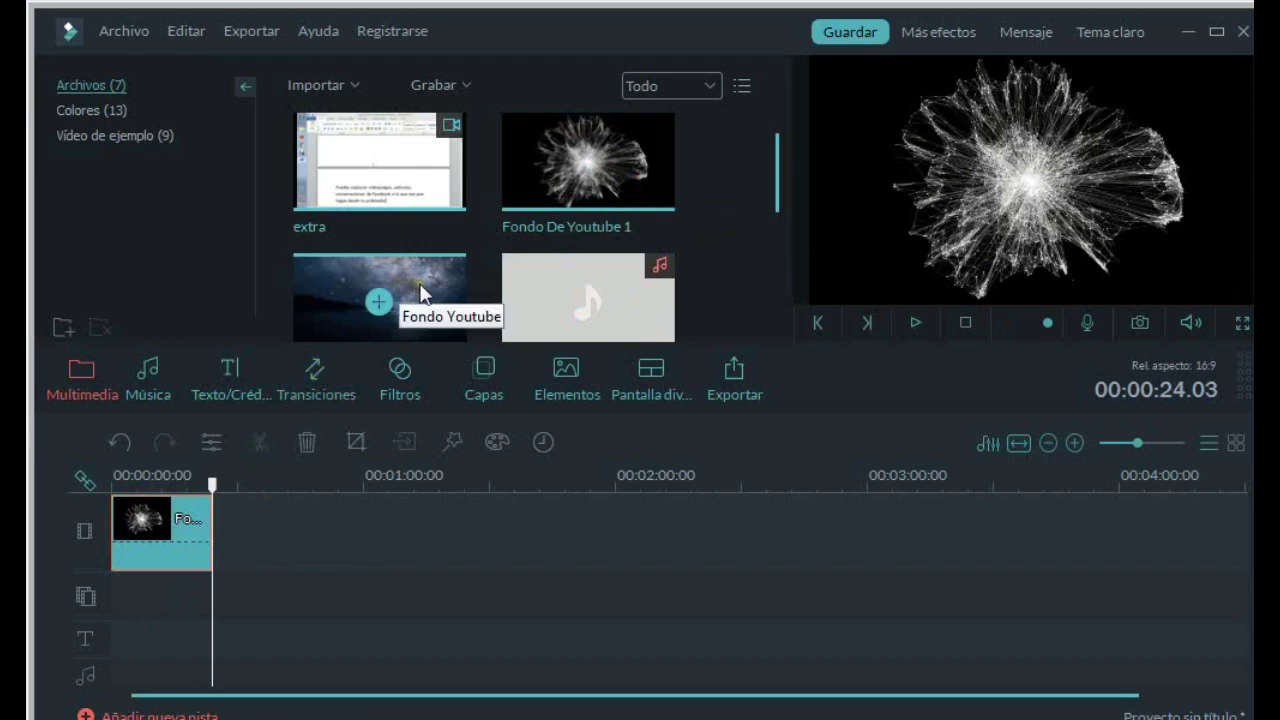
drag(420, 292, 330, 532)
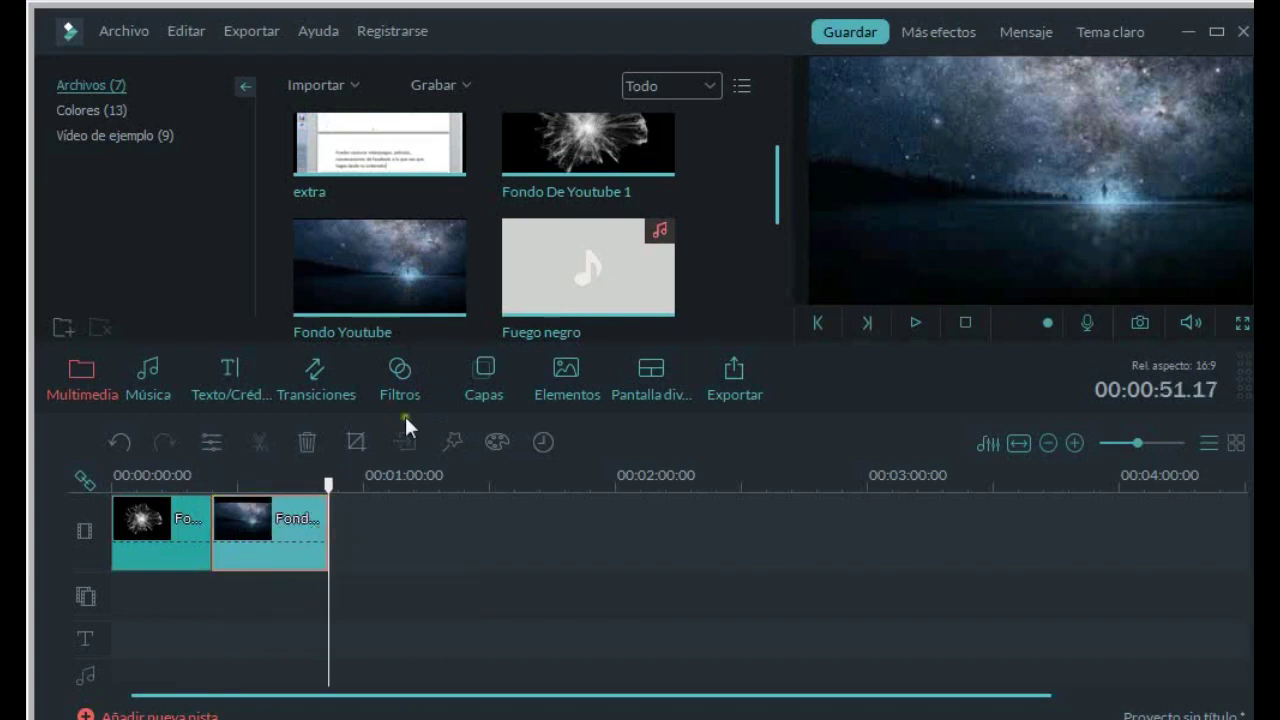
Append the extra clip after the two images on the video track and place Fuego negro on an audio track from the timeline start
drag(430, 150, 390, 530)
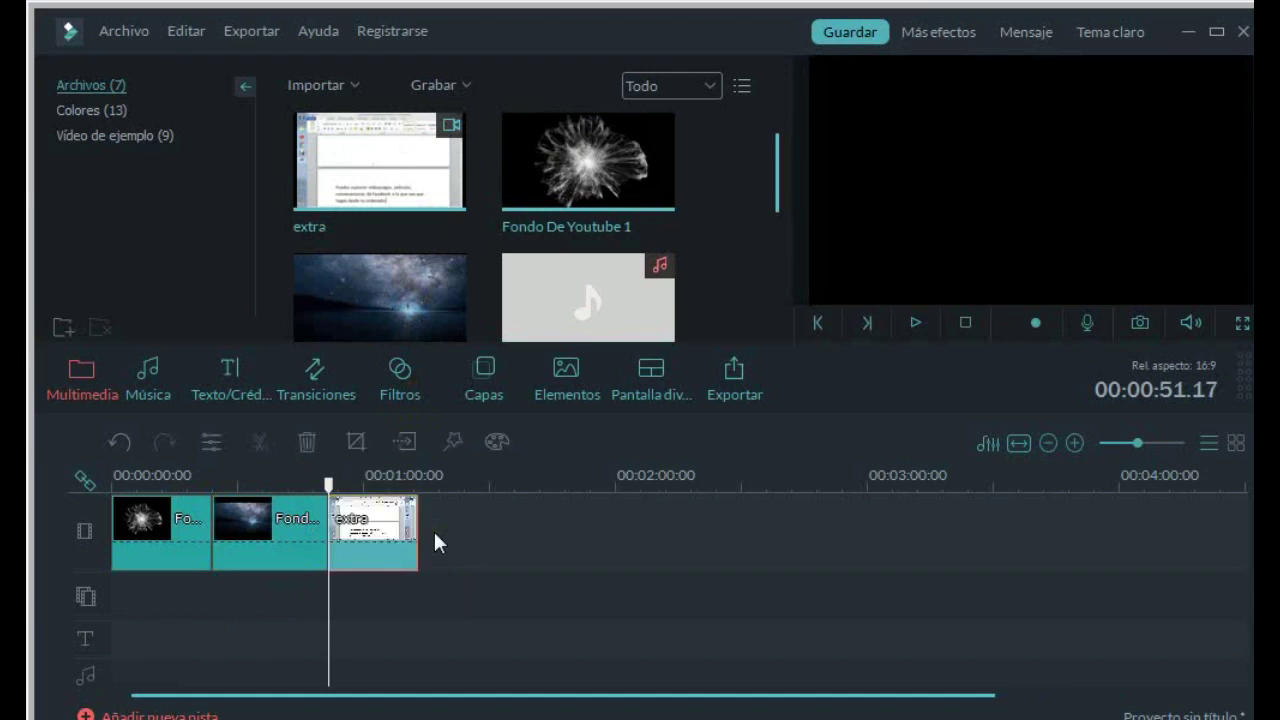
mouse_move(586, 328)
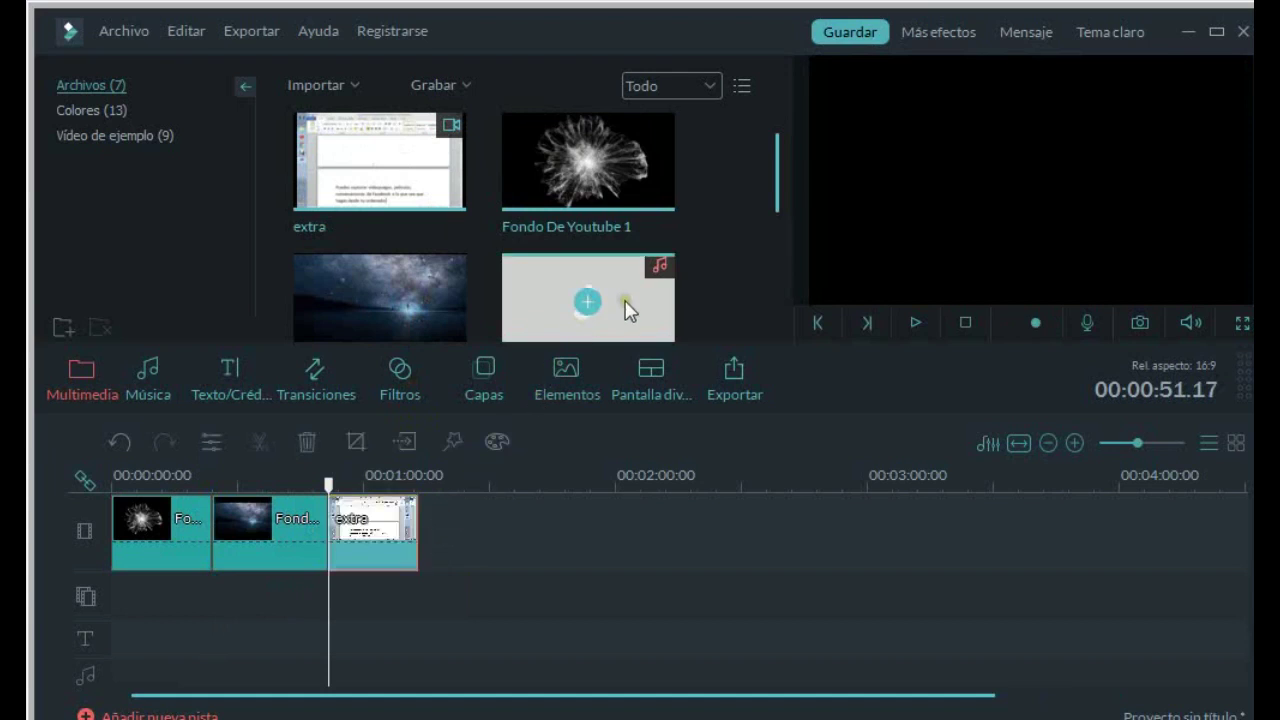
drag(628, 310, 112, 670)
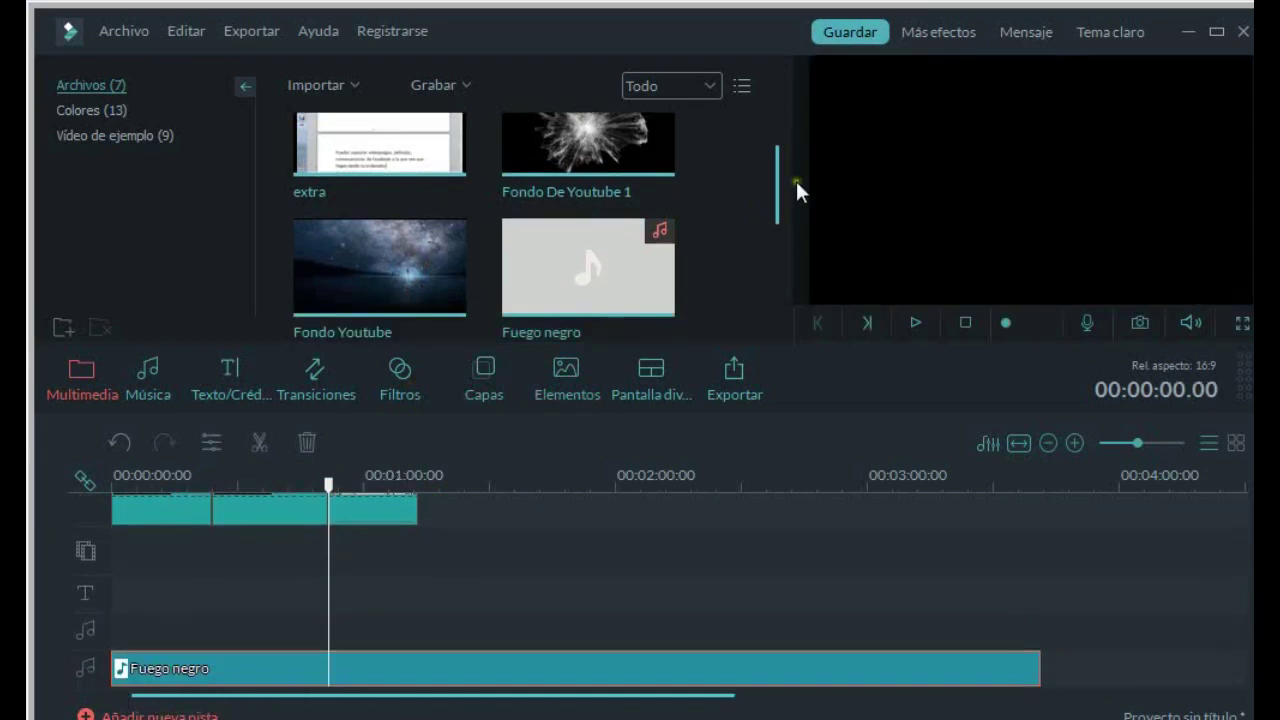
Append the nuevo video clip directly after the extra clip on the video track
drag(775, 183, 773, 259)
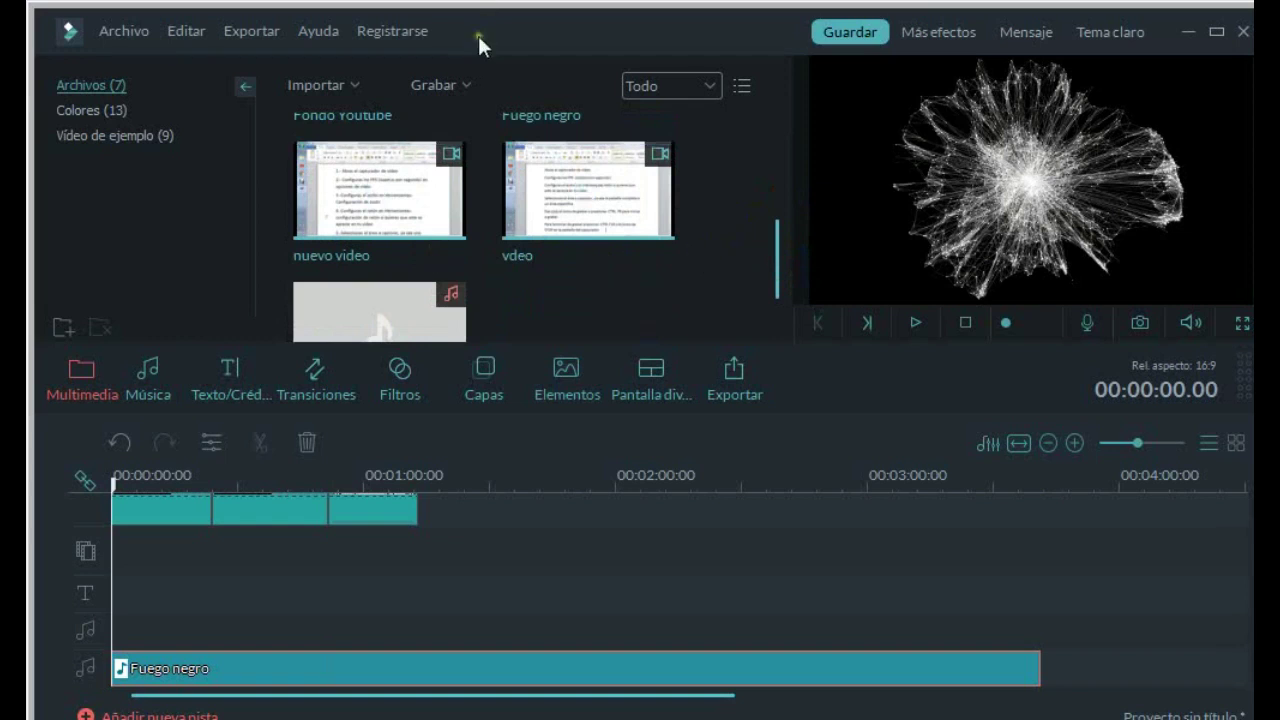
drag(422, 205, 514, 528)
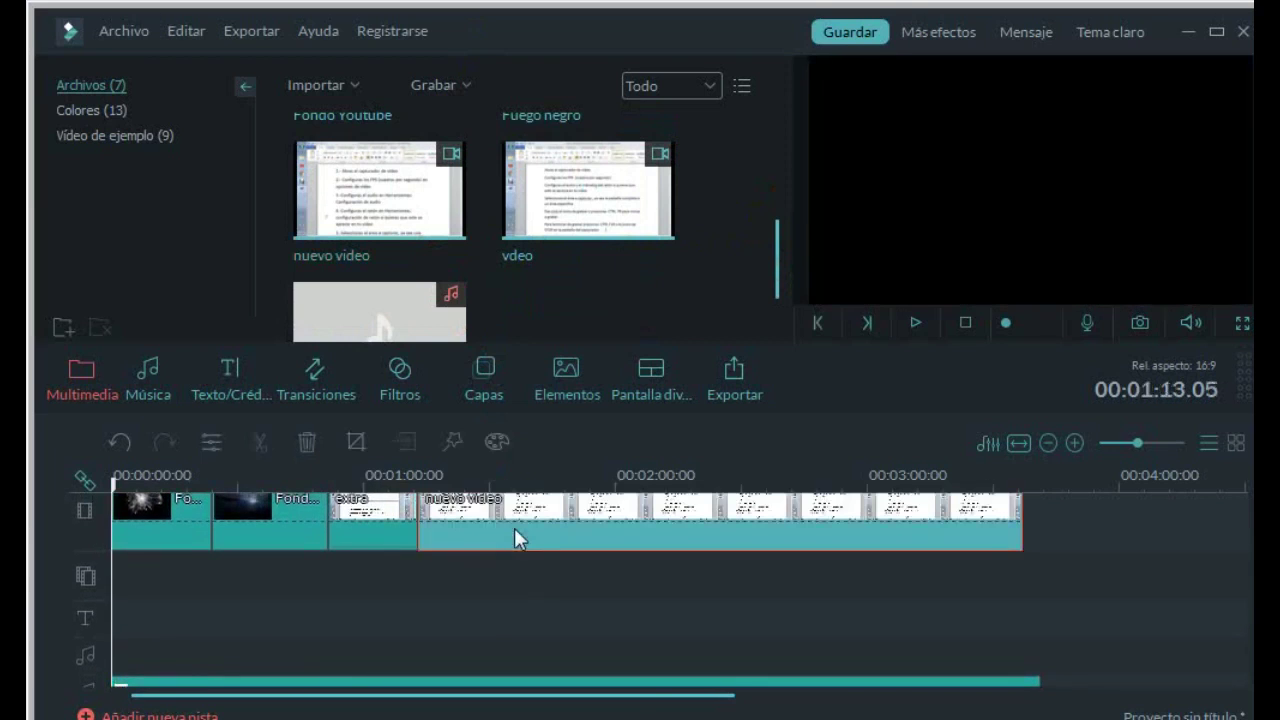
Switch to the Word document and highlight instruction 4, the paragraph about separating or deleting the audio
key(alt+Tab)
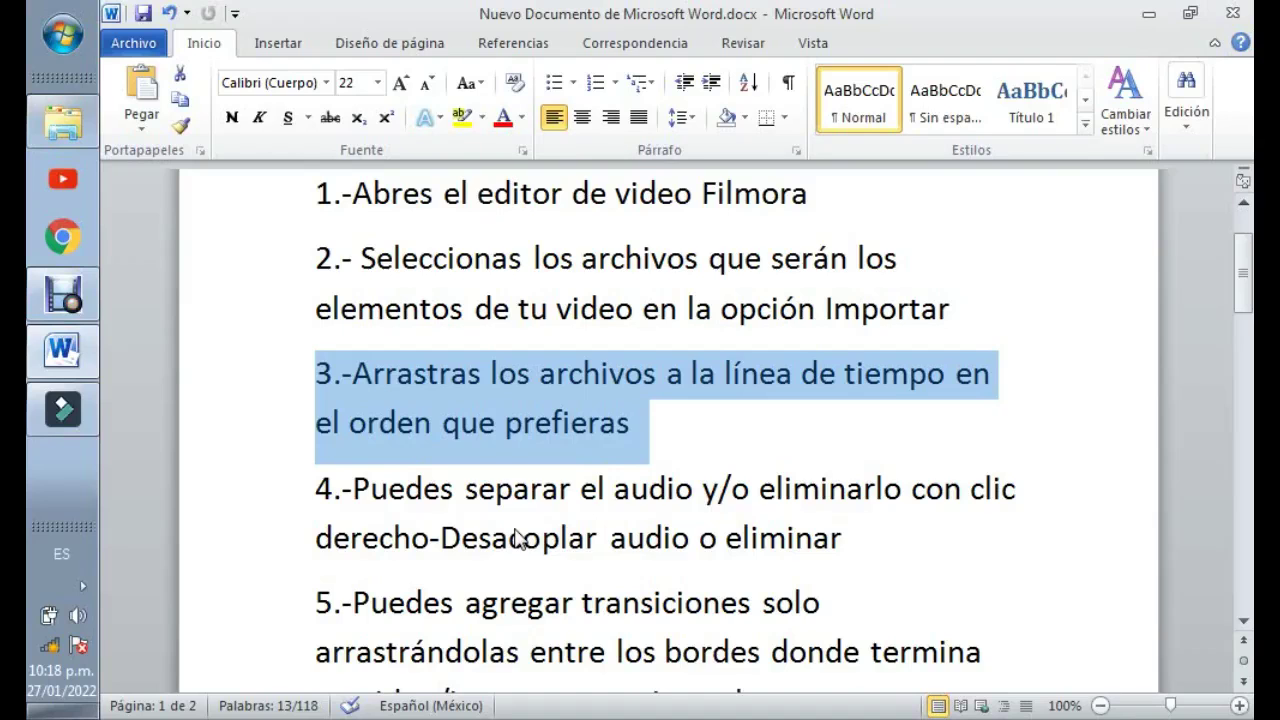
key(Down)
key(Left)
key(Left)
key(Left)
key(Left)
key(Left)
key(Left)
key(Left)
key(Left)
key(Left)
key(Left)
key(Left)
key(Left)
key(Left)
key(Left)
key(Left)
key(Left)
key(Left)
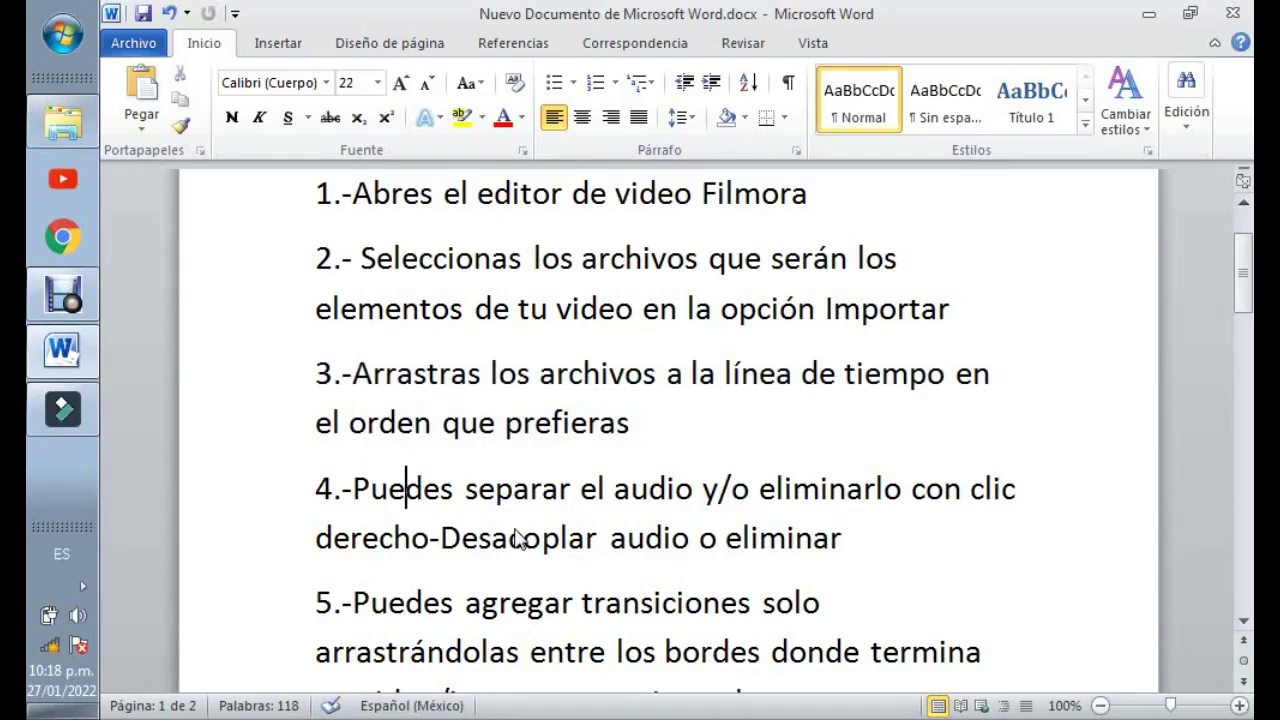
key(Home)
key(shift+Right)
key(shift+Right)
key(shift+Right)
key(shift+Right)
key(shift+Right)
key(shift+Right)
key(shift+Right)
key(shift+Right)
key(shift+Right)
key(shift+Right)
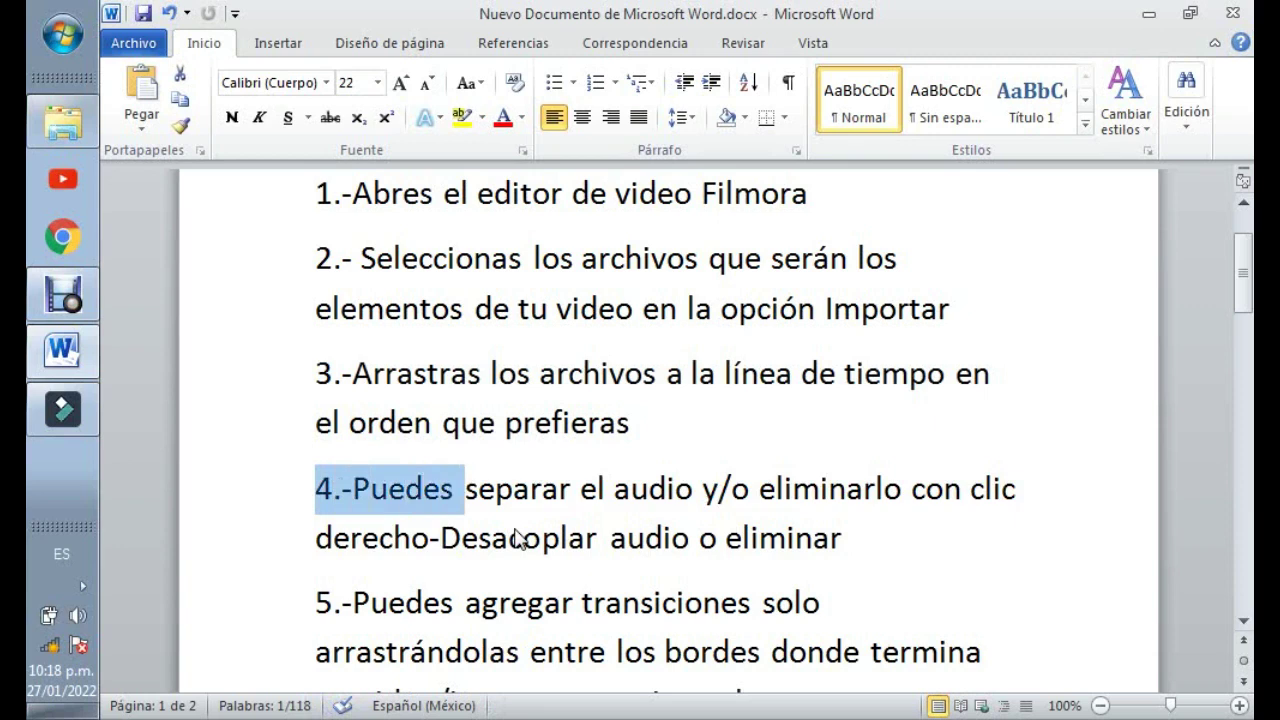
key(shift+Down)
key(shift+Right)
key(shift+Right)
key(shift+Right)
key(shift+Right)
key(shift+Right)
key(shift+Right)
key(shift+Right)
key(shift+Right)
key(shift+Right)
key(shift+Right)
key(shift+Right)
key(shift+Right)
key(shift+Right)
key(shift+Right)
key(shift+Right)
key(shift+Right)
key(shift+Right)
key(shift+Right)
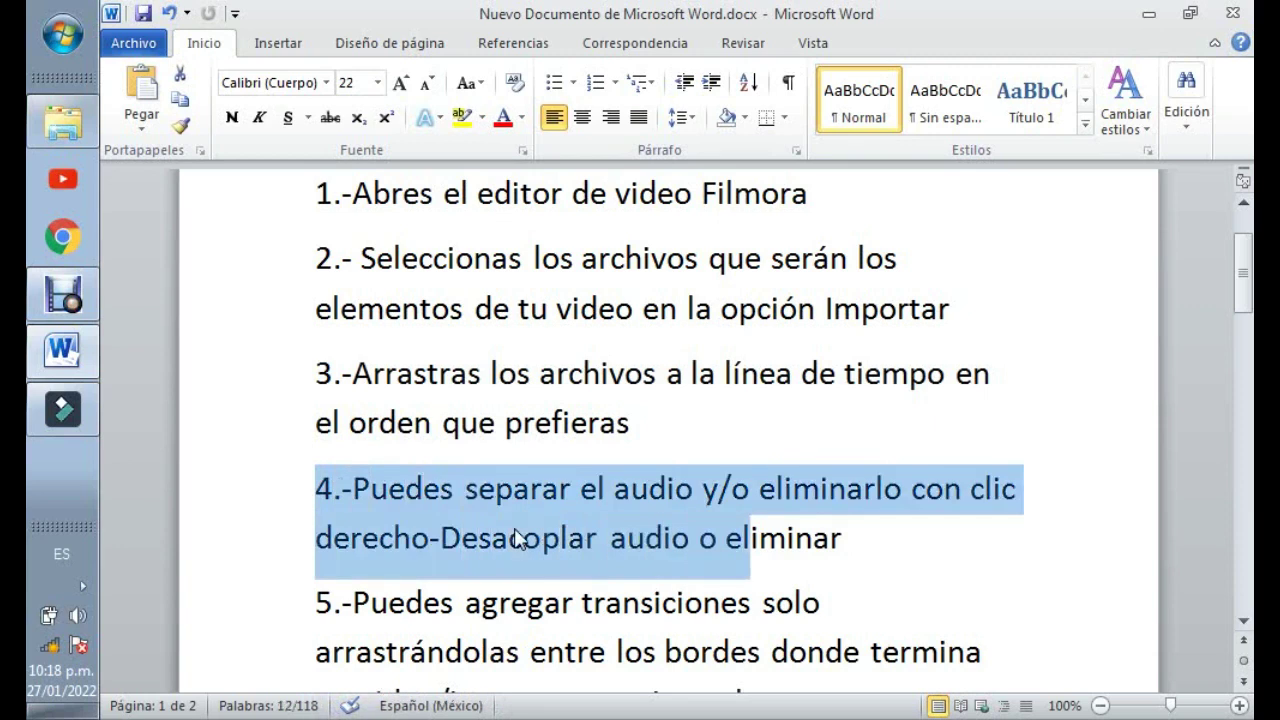
key(shift+Right)
key(shift+Right)
key(shift+Right)
key(shift+Right)
key(shift+Right)
key(shift+Right)
key(shift+Right)
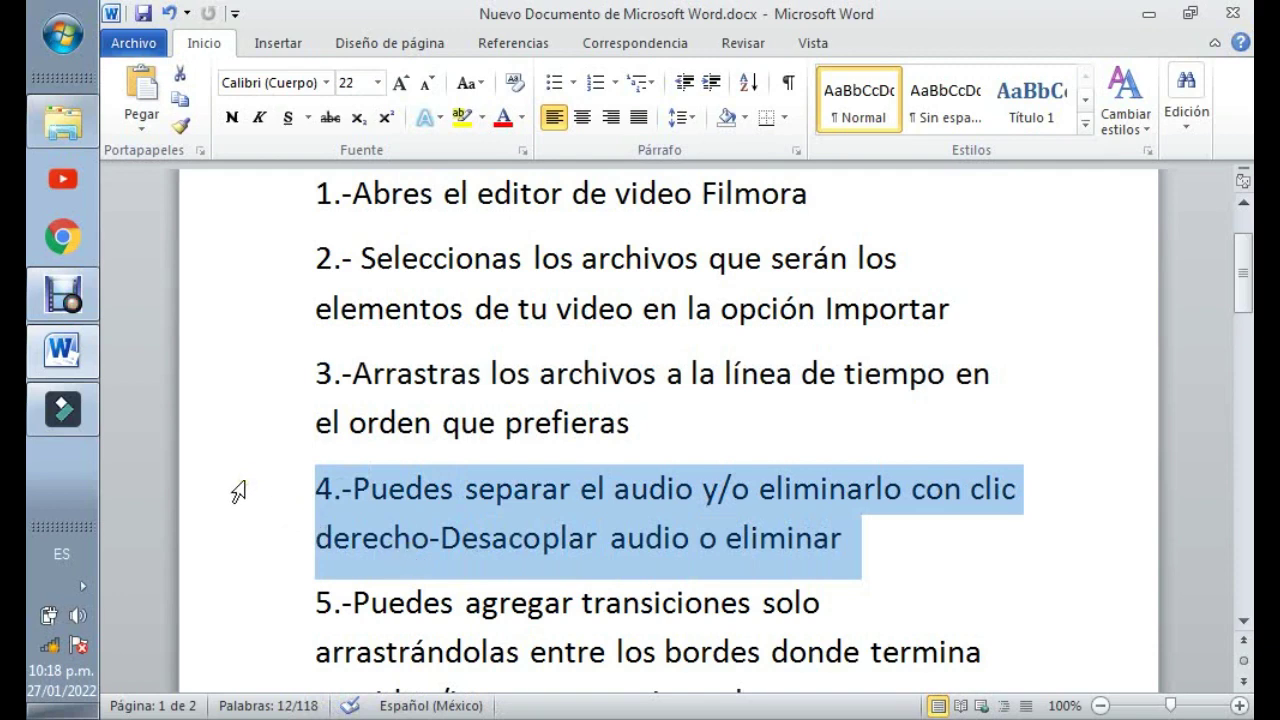
Switch back to Filmora and detach the audio from the nuevo video clip on the video track
key(alt+Tab)
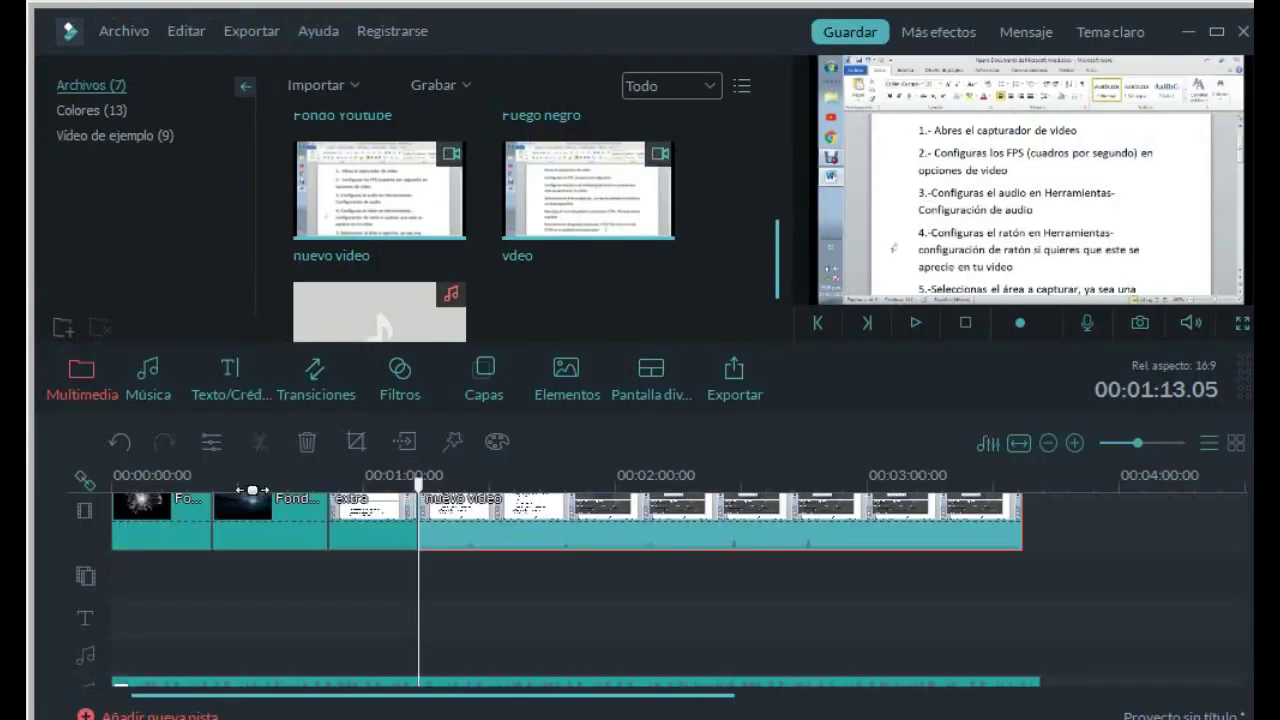
right_click(457, 531)
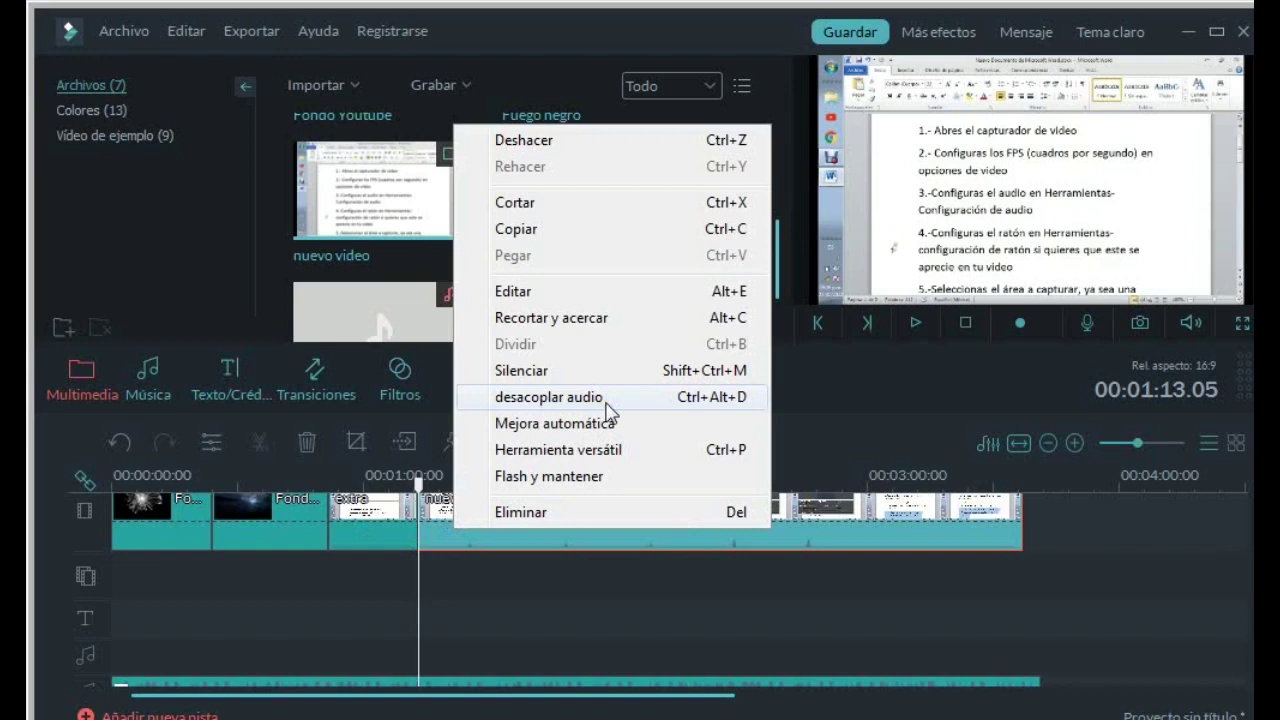
click(548, 397)
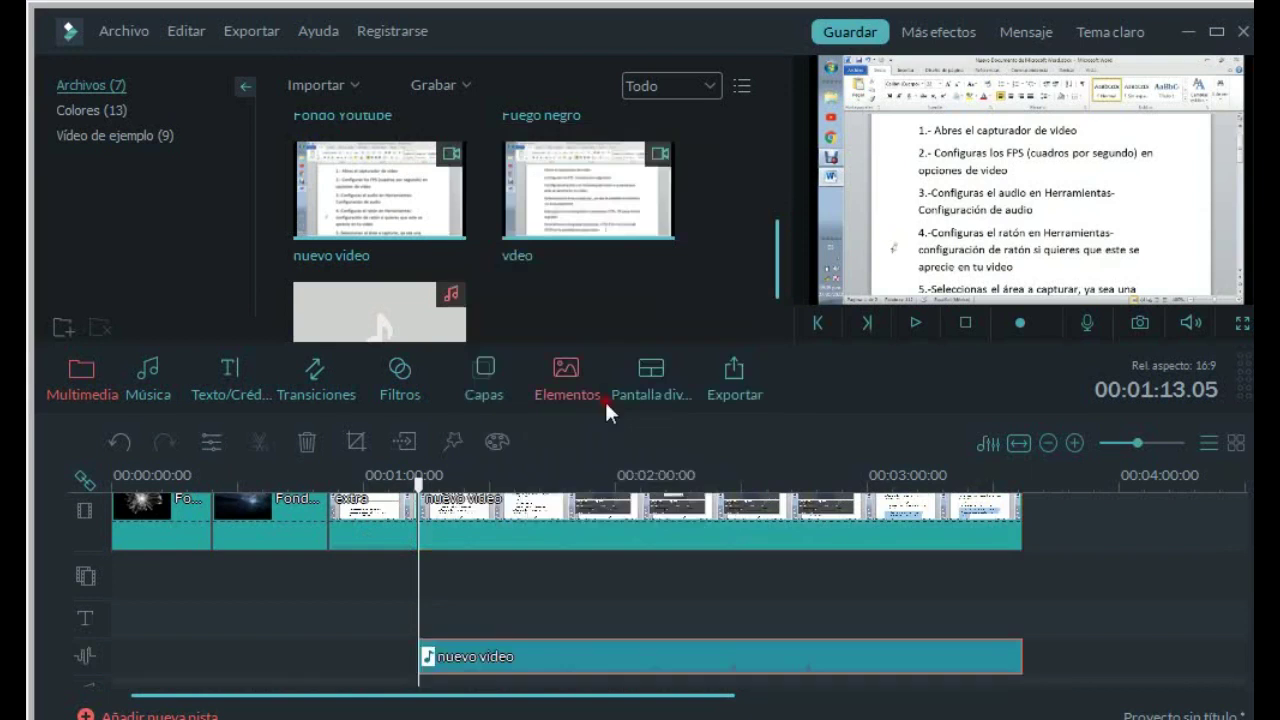
Switch to the Word document and highlight instruction 5, the paragraph about adding transitions between clips
right_click(523, 658)
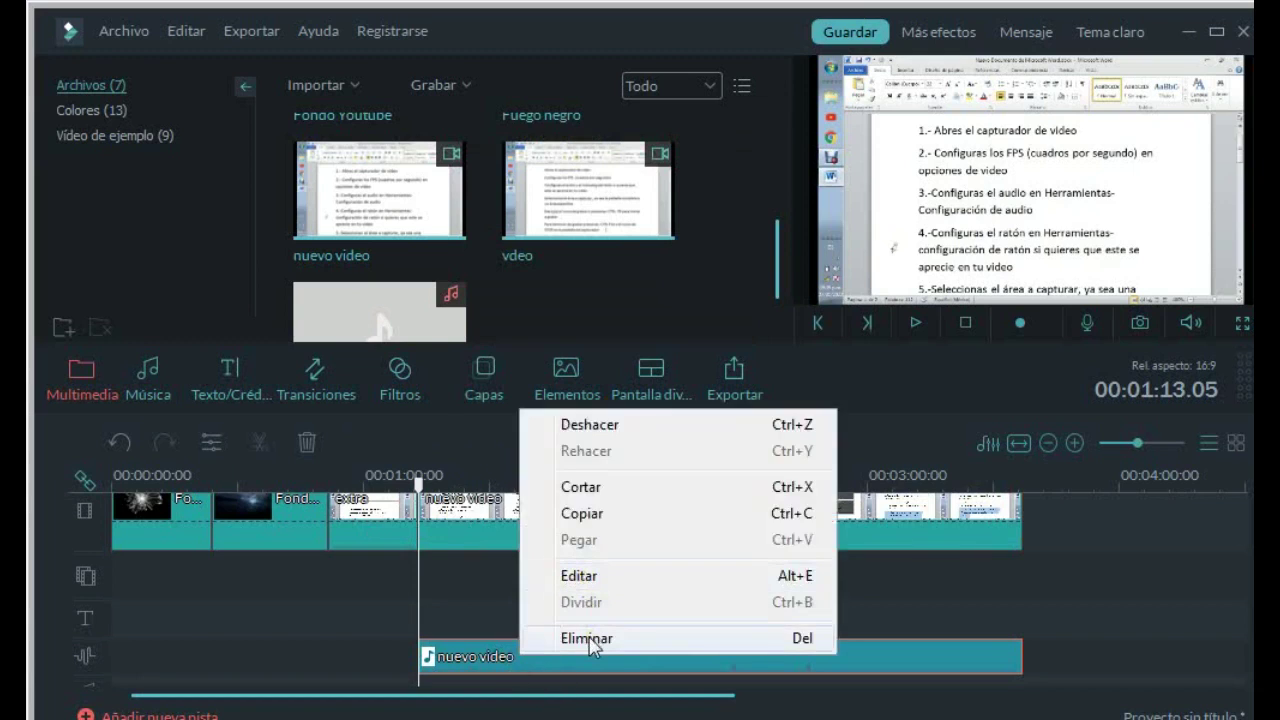
click(339, 614)
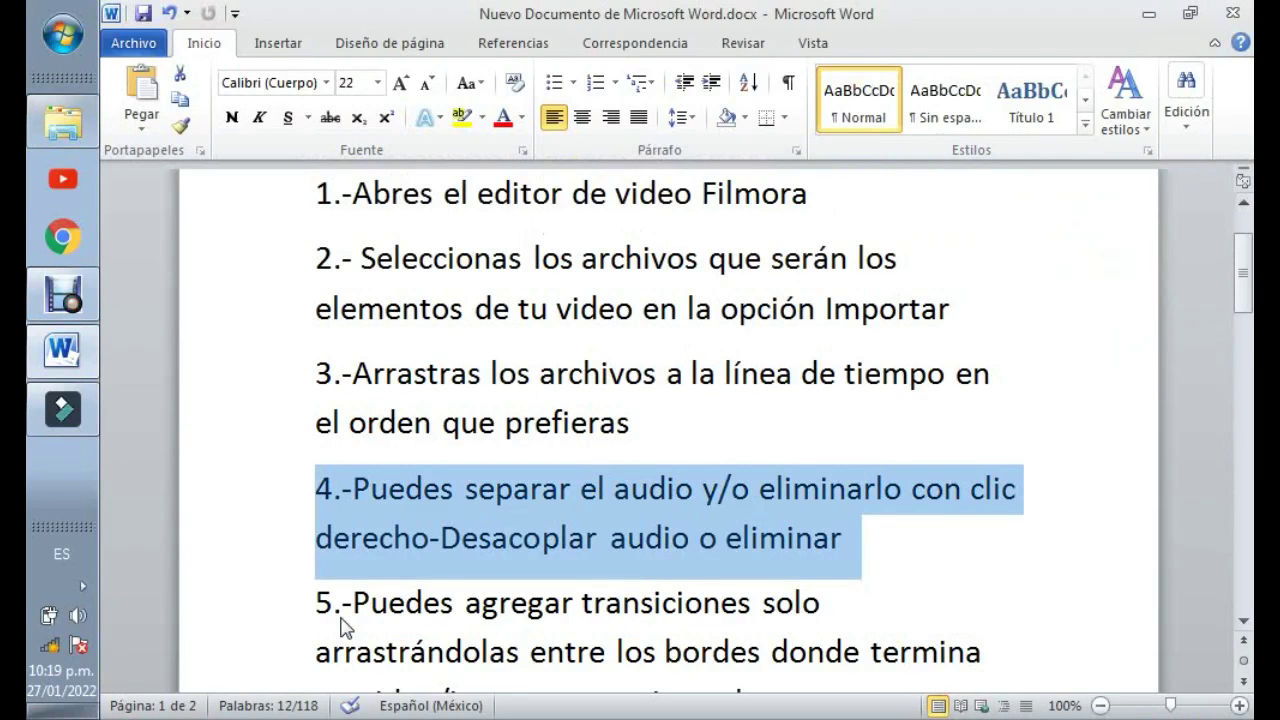
key(Up)
key(Down)
key(Down)
key(Up)
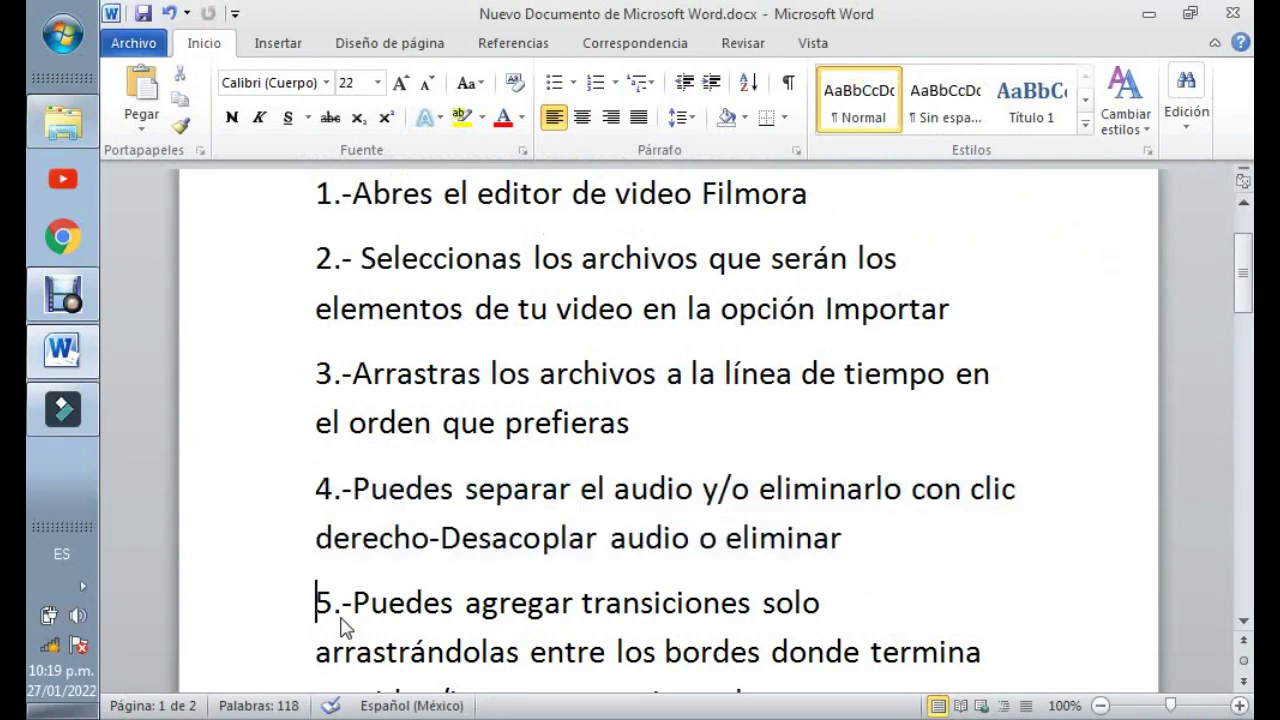
key(shift+Right)
key(shift+Right)
key(shift+Right)
key(shift+Down)
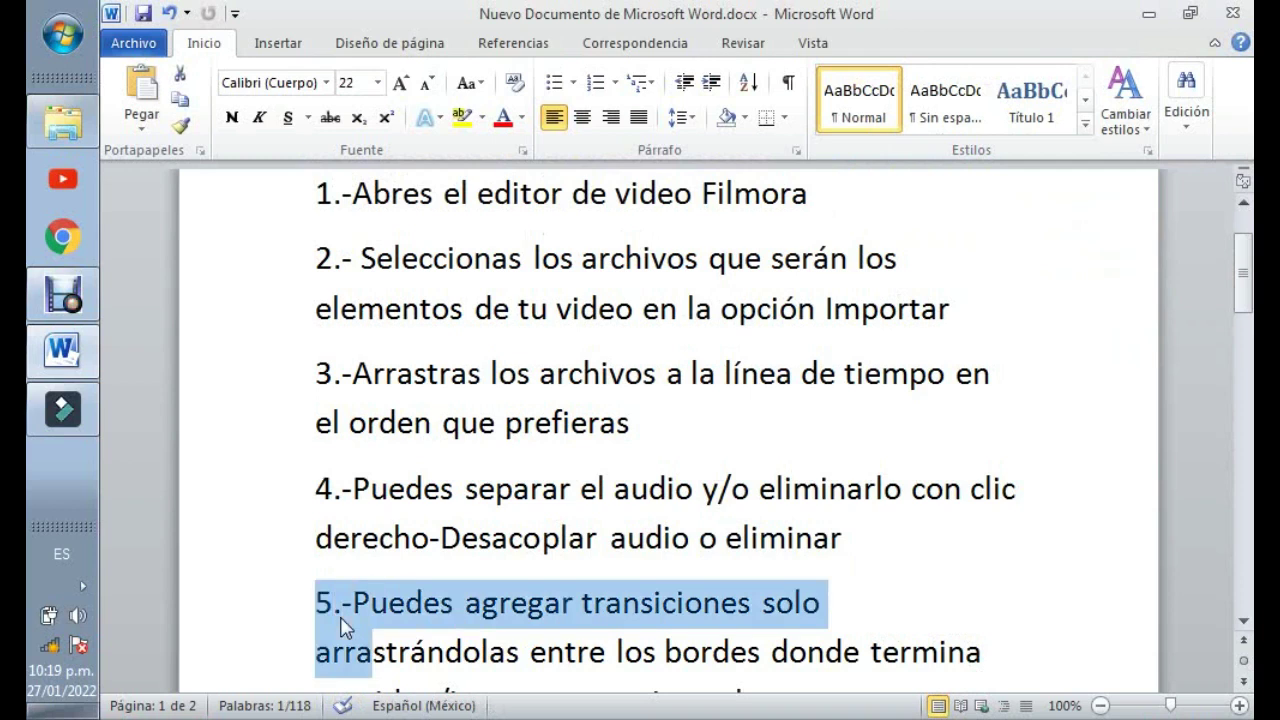
key(shift+Right)
key(shift+Right)
key(shift+Right)
key(shift+Right)
key(shift+Right)
key(shift+Right)
key(shift+Right)
key(shift+Right)
key(shift+Right)
key(shift+Right)
key(shift+Right)
key(shift+Right)
key(shift+Right)
key(shift+Right)
key(shift+Right)
key(shift+Right)
key(shift+Right)
key(shift+Right)
key(shift+Right)
key(shift+Right)
key(shift+Right)
key(shift+Right)
key(shift+Right)
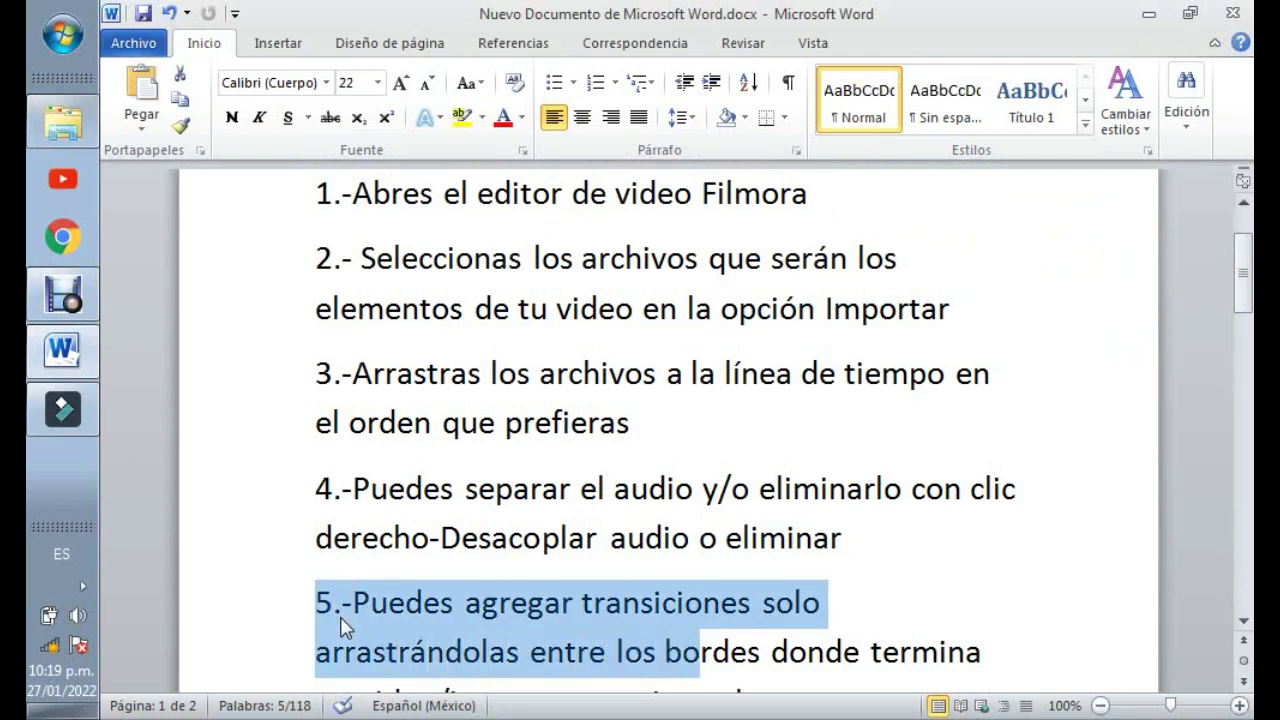
key(shift+Down)
key(shift+Down)
key(shift+Right)
key(shift+Right)
key(shift+Right)
key(shift+Right)
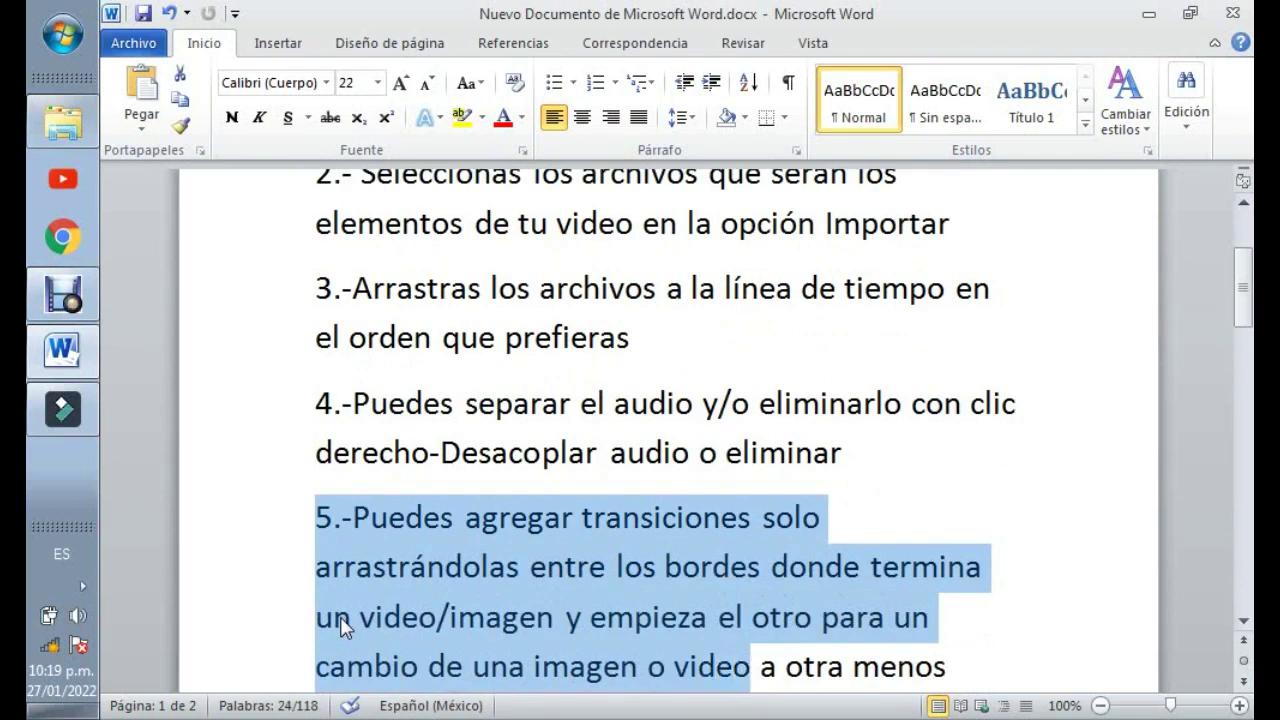
key(shift+Right)
key(shift+Right)
key(shift+Right)
key(shift+Right)
key(shift+Right)
key(shift+Right)
key(shift+Right)
key(shift+Right)
key(shift+Right)
key(shift+Right)
key(shift+Right)
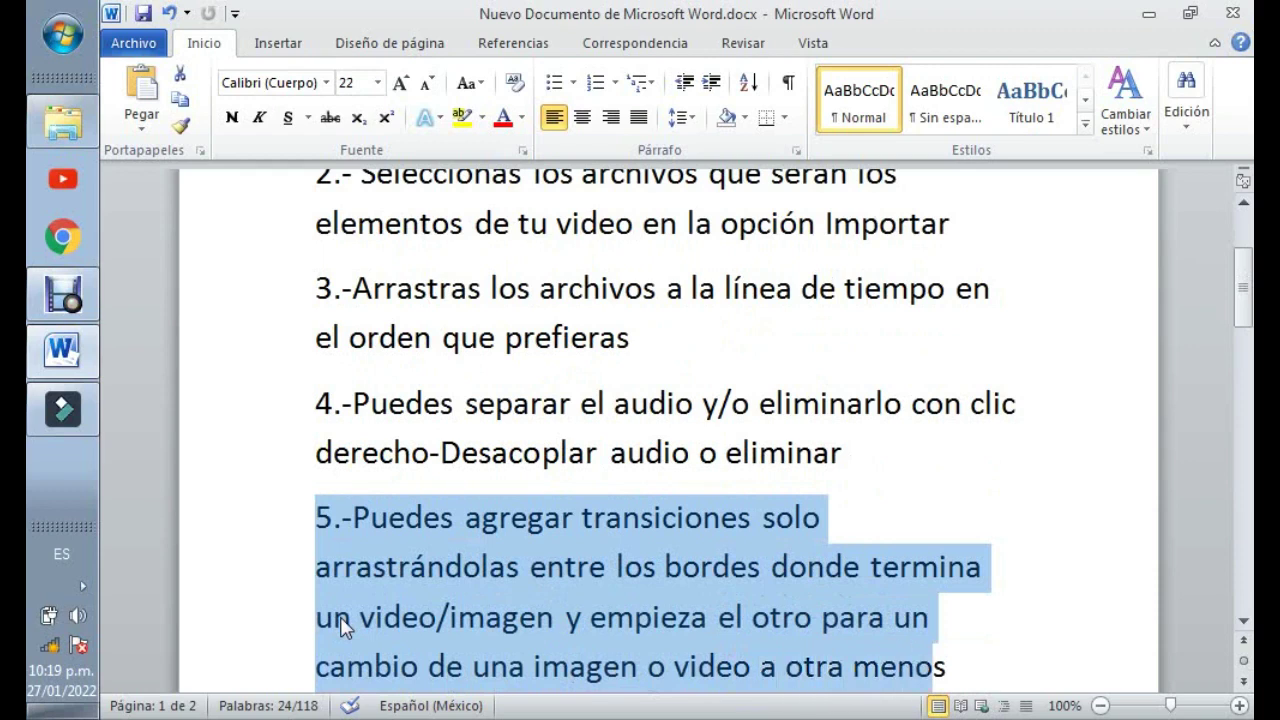
key(shift+Right)
key(shift+Down)
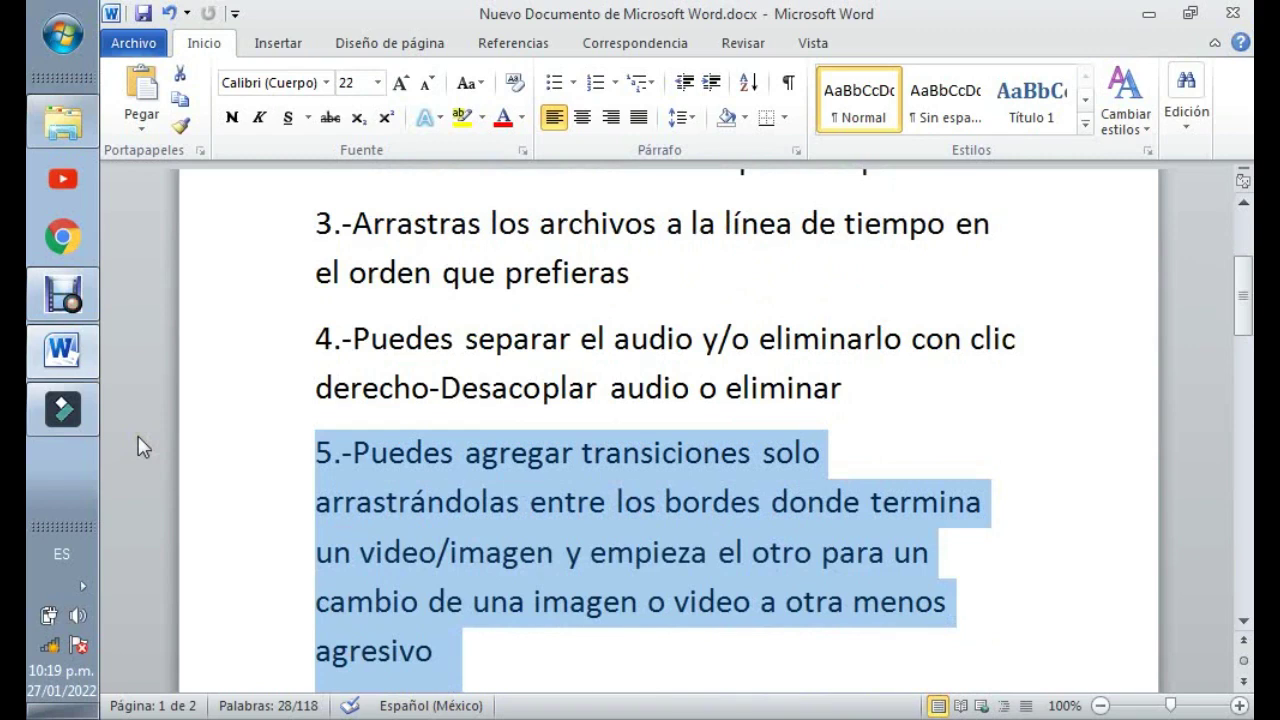
Switch back to Filmora and place the Bar, Blind and Blind_1 transitions, in that order, at the three joins between clips on the video track
key(alt+Tab)
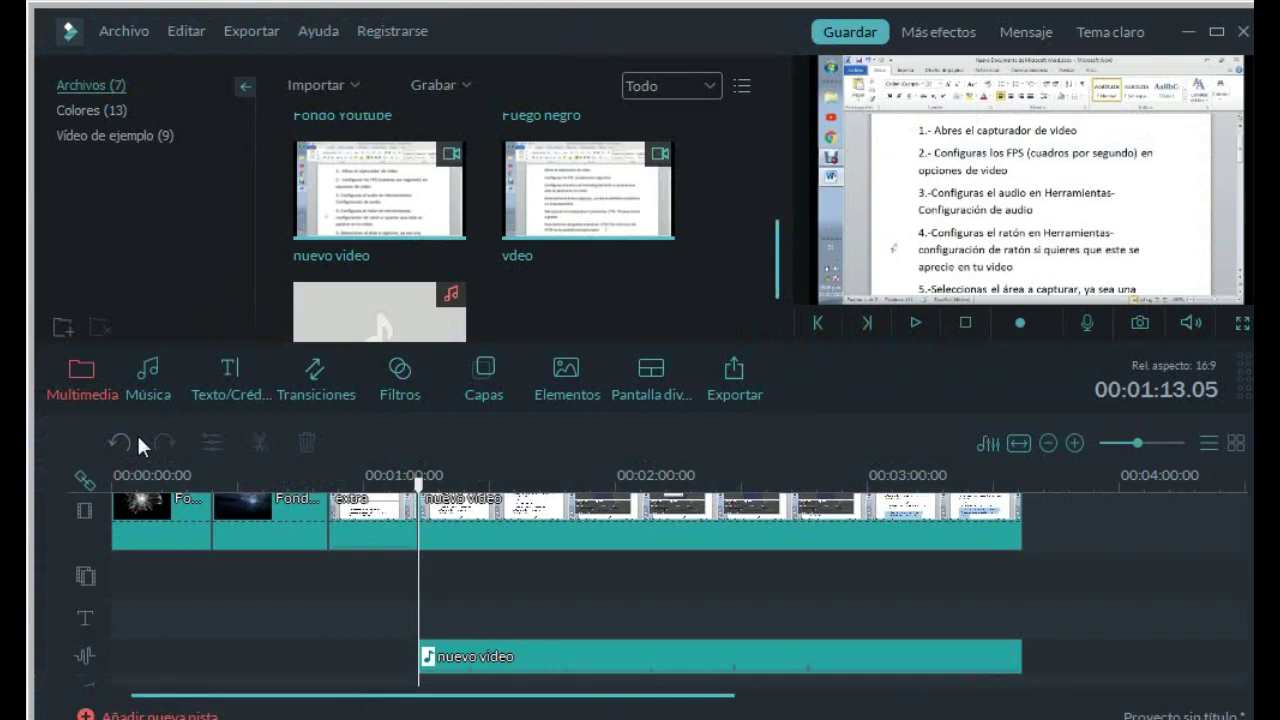
click(324, 367)
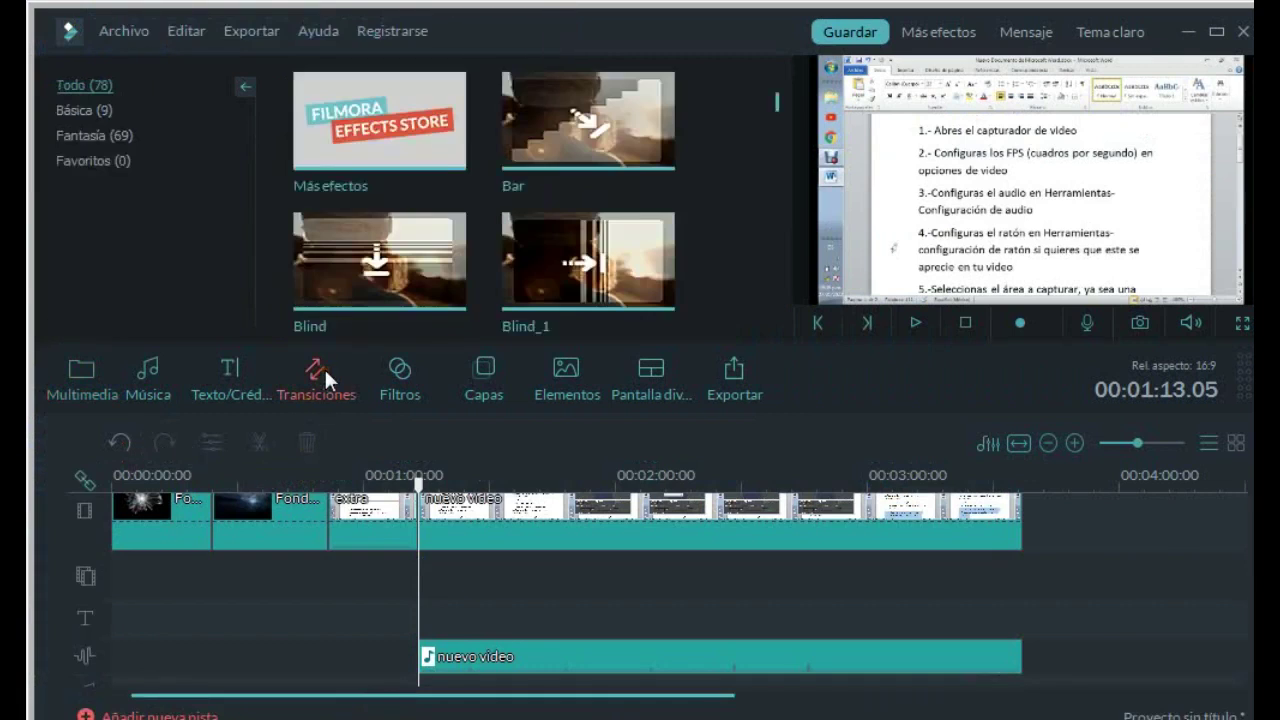
drag(586, 125, 207, 512)
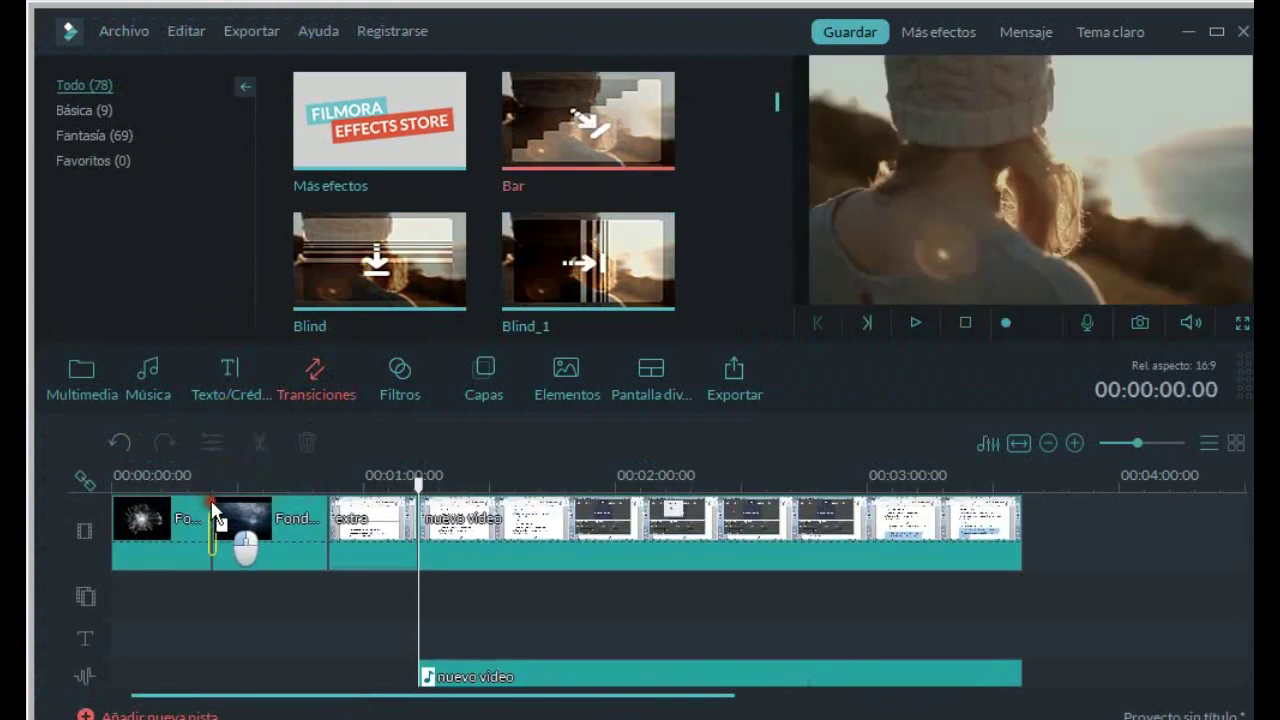
click(228, 516)
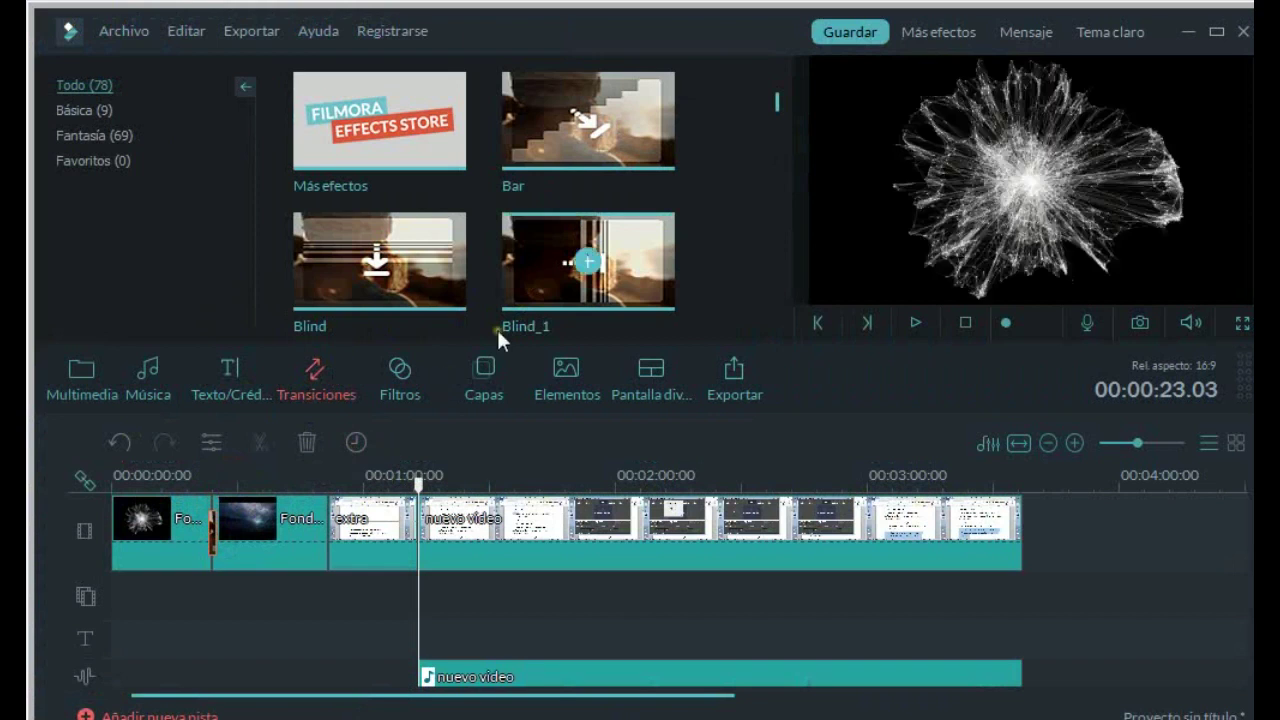
mouse_move(432, 280)
mouse_down()
mouse_move(422, 400)
mouse_move(345, 525)
mouse_up()
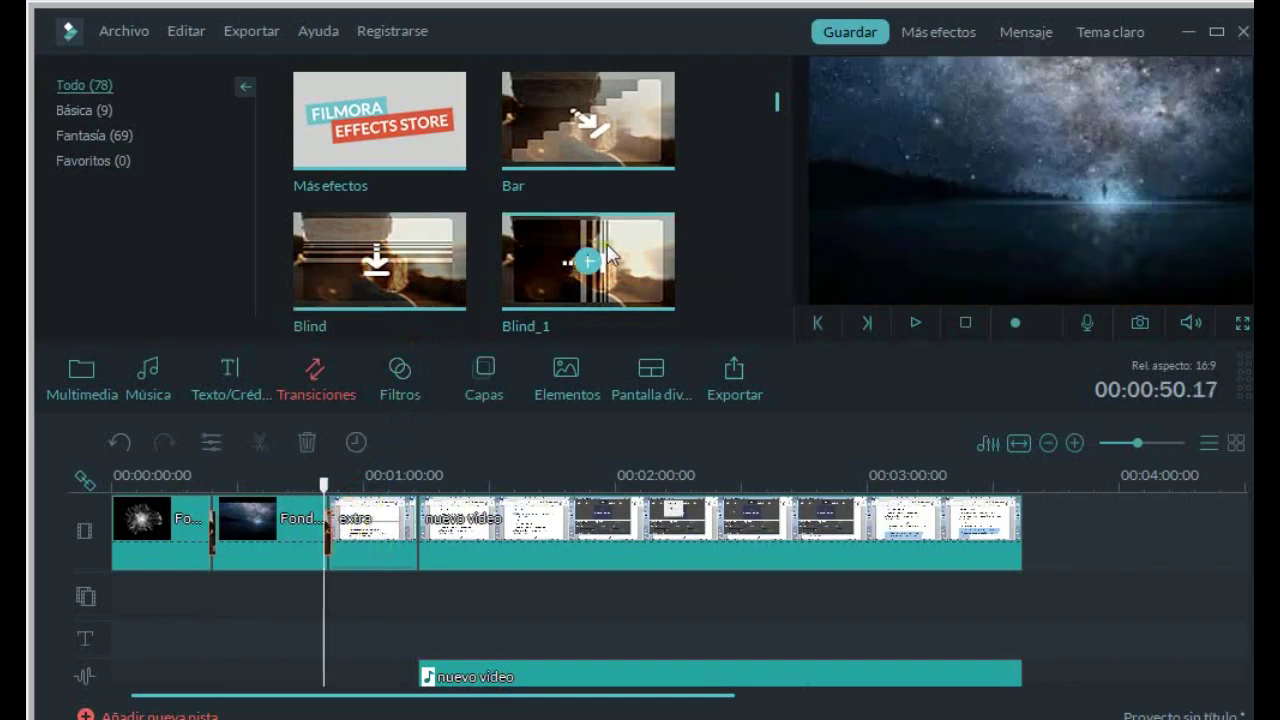
drag(591, 263, 447, 540)
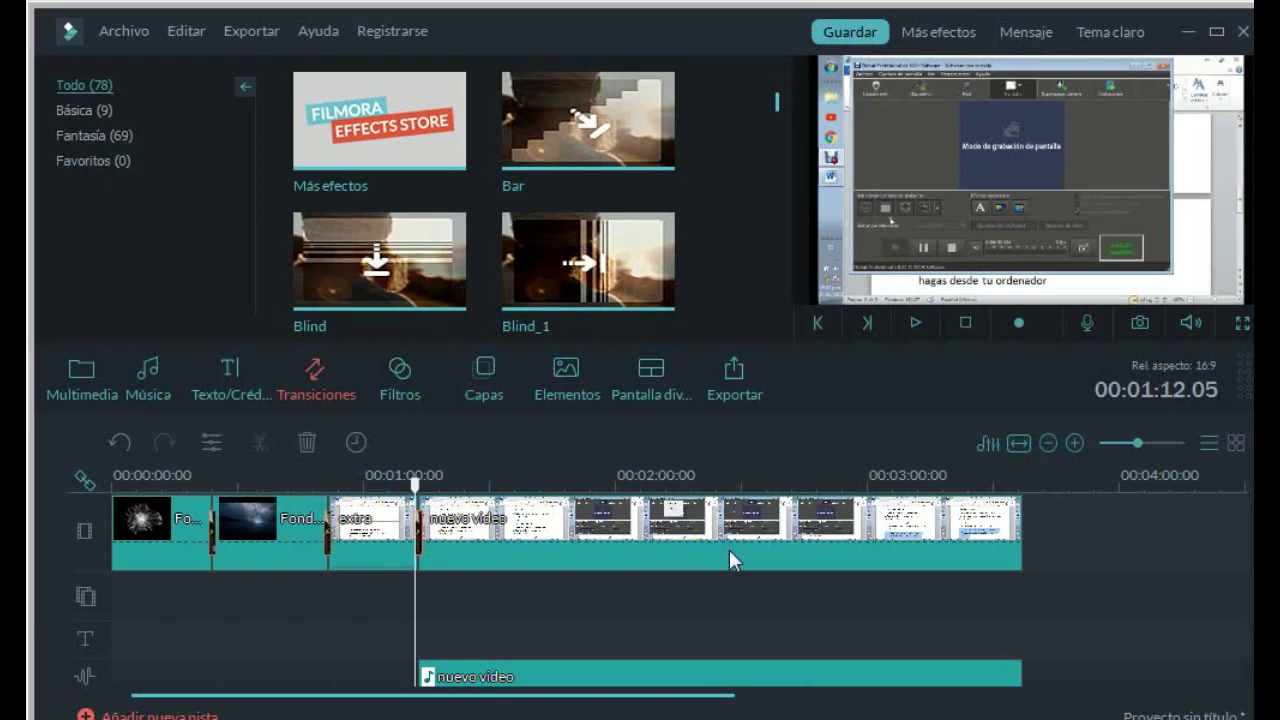
Switch to the Word document and highlight instruction 6, the paragraph about audio fade-in and fade-out, volume and pitch
key(alt+Tab)
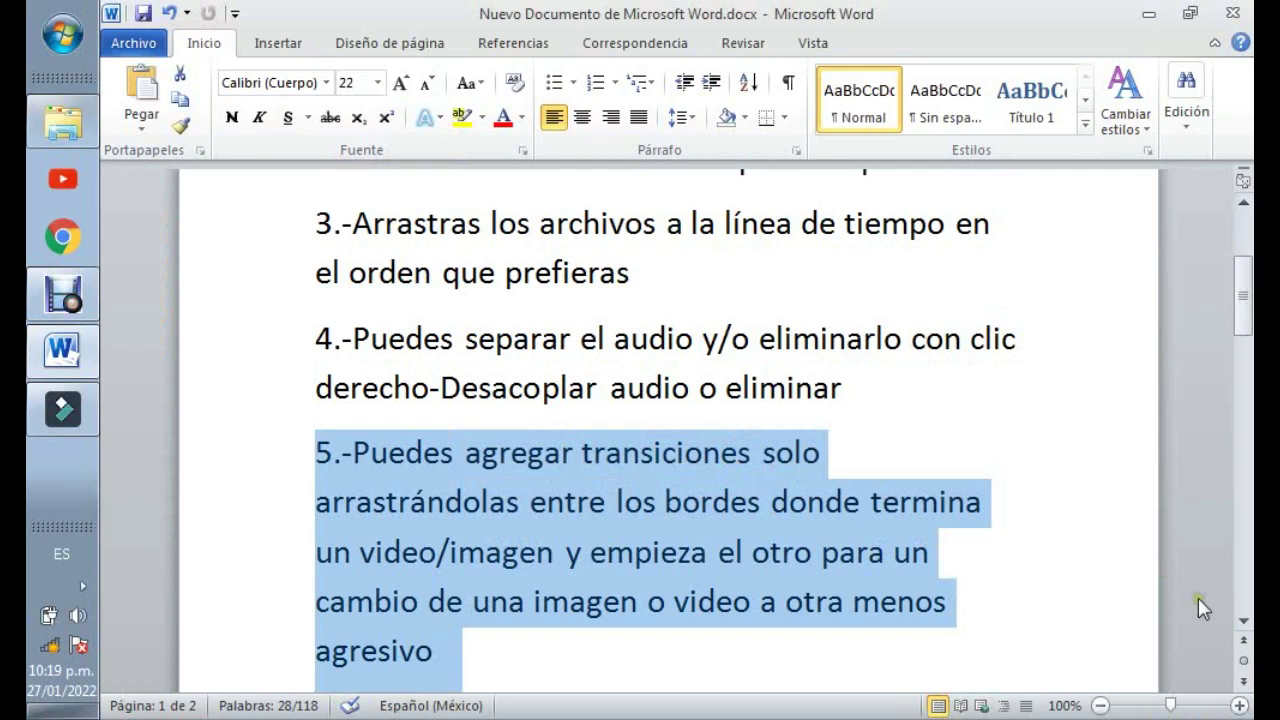
click(1243, 625)
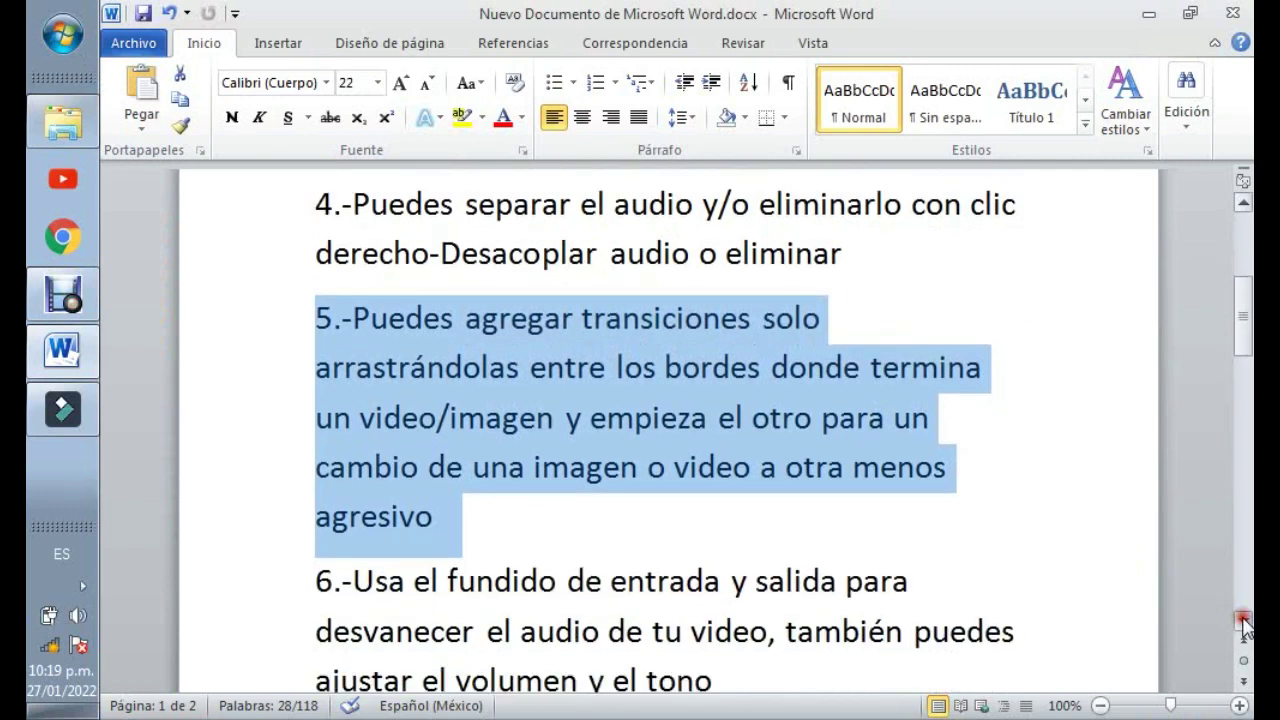
key(Down)
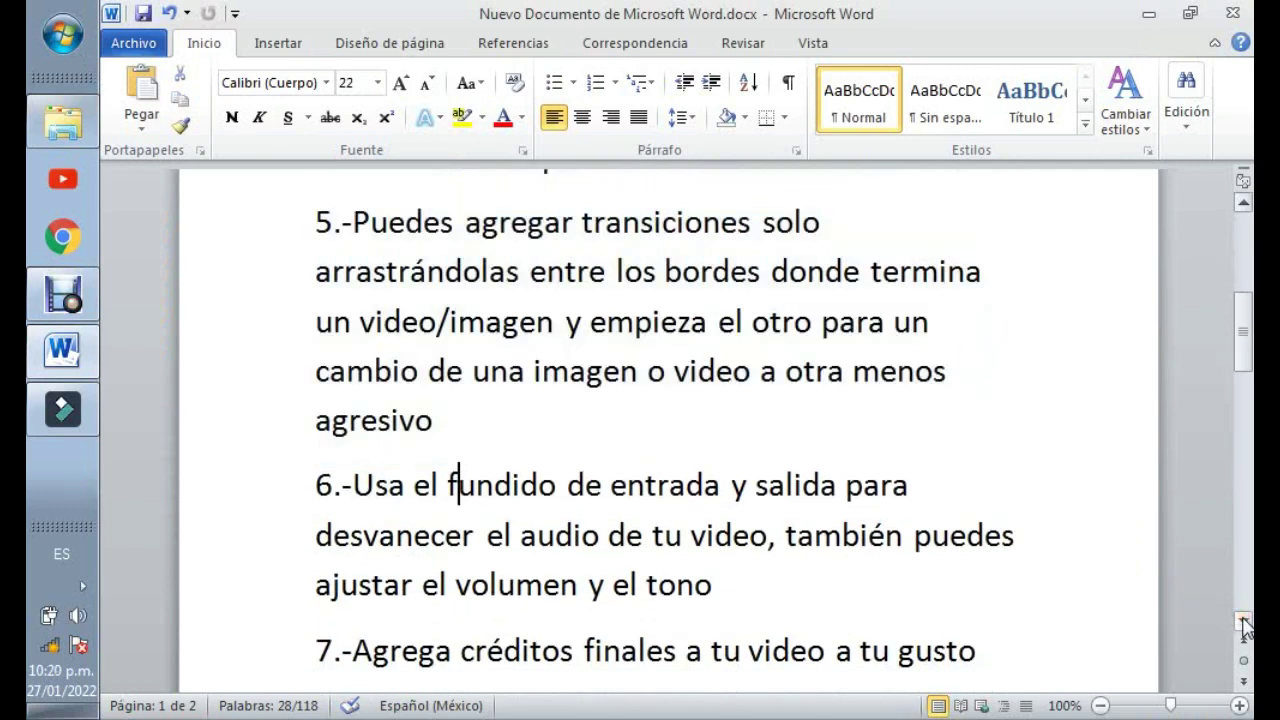
key(Home)
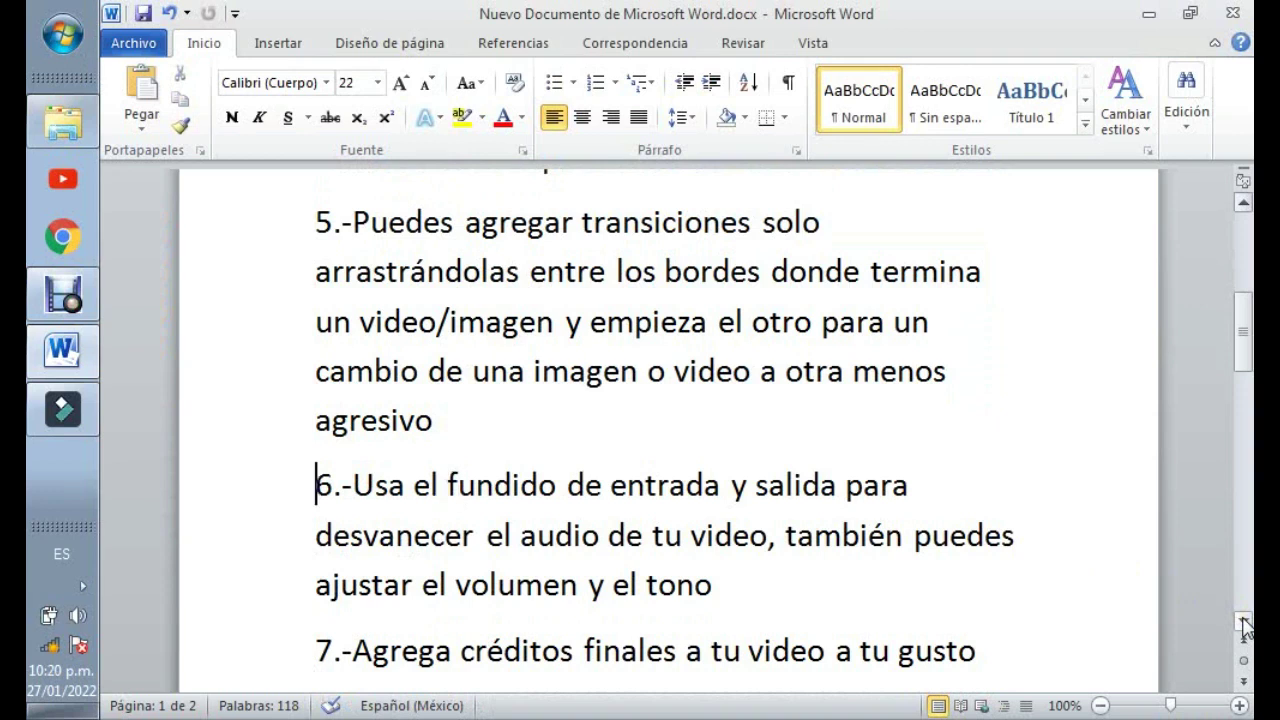
key(shift+Right)
key(ctrl+shift+Right)
key(ctrl+shift+Right)
key(ctrl+shift+Right)
key(shift+Down)
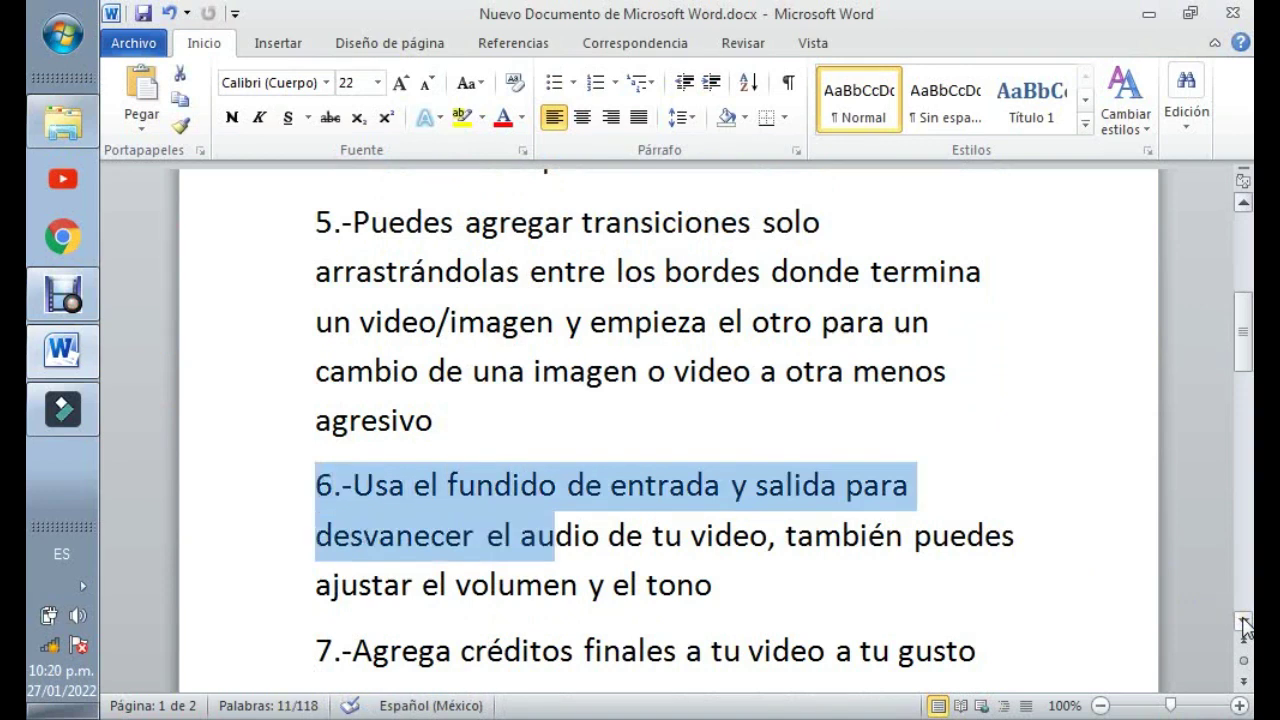
key(shift+Down)
key(ctrl+shift+Right)
key(ctrl+shift+Right)
key(ctrl+shift+Right)
key(ctrl+shift+Right)
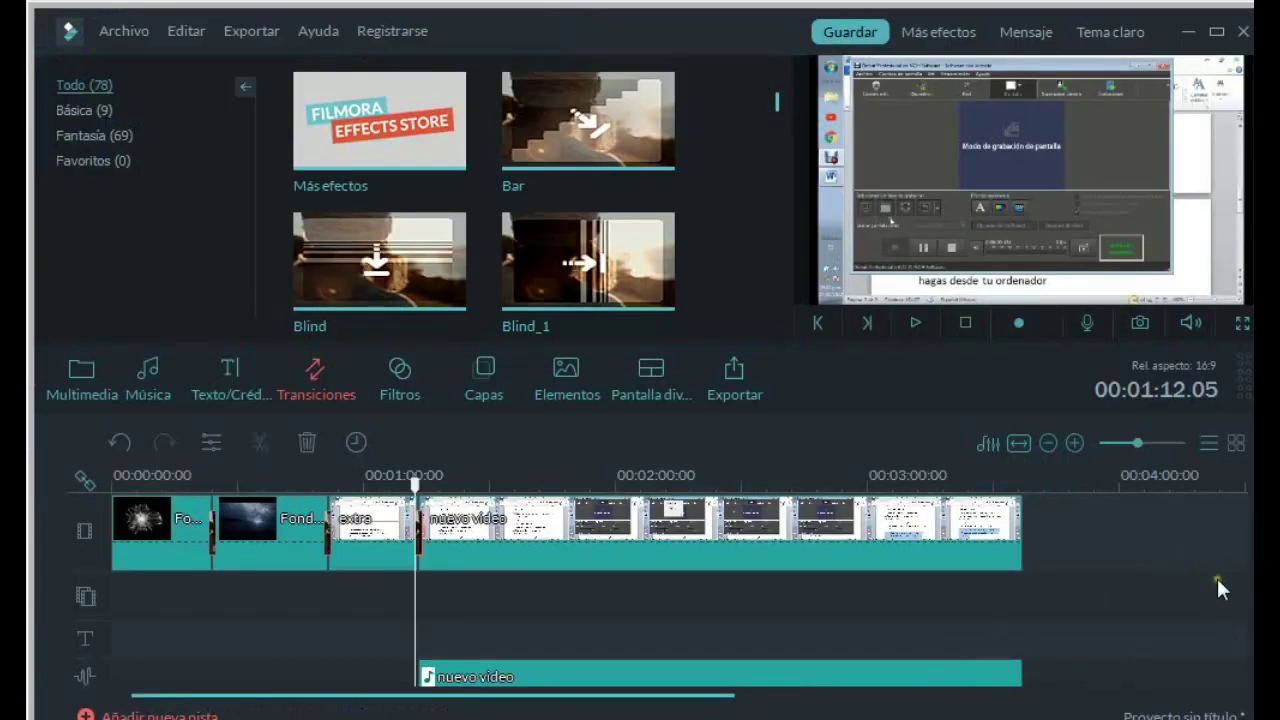
In Filmora, edit the detached nuevo video audio, increasing its fade-in and fade-out, and accept the audio settings
click(606, 672)
right_click(606, 670)
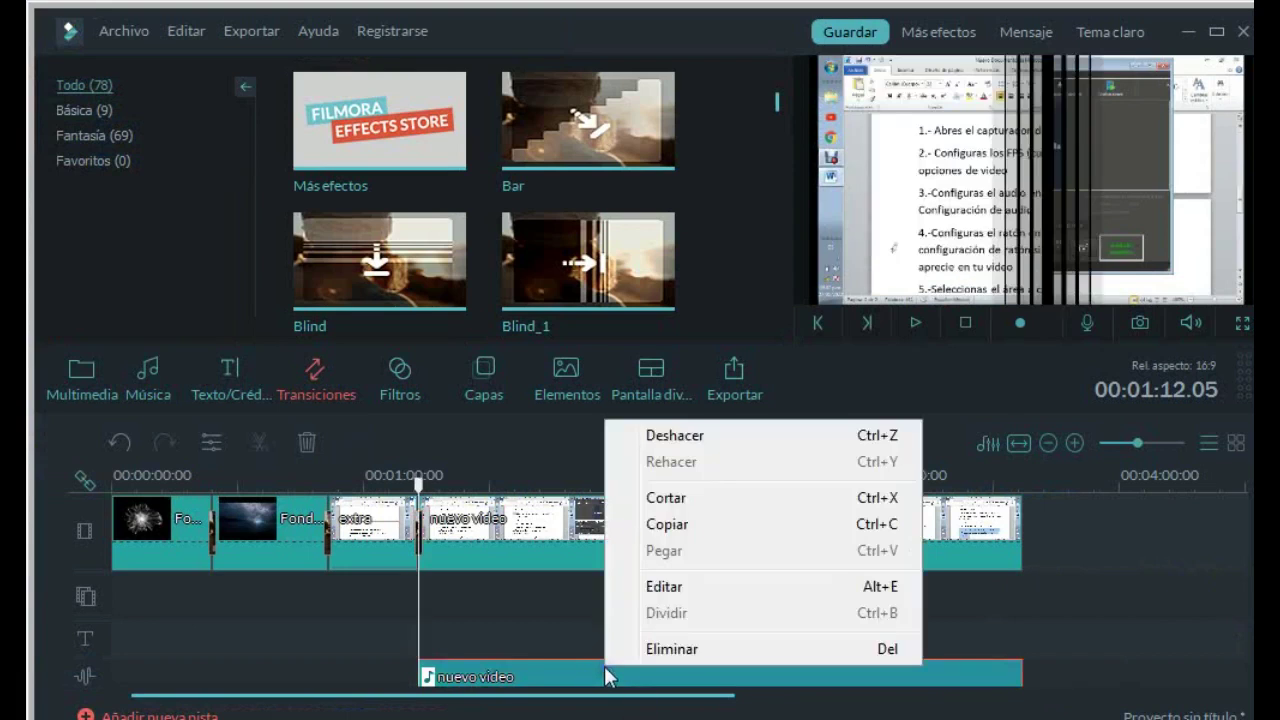
click(675, 588)
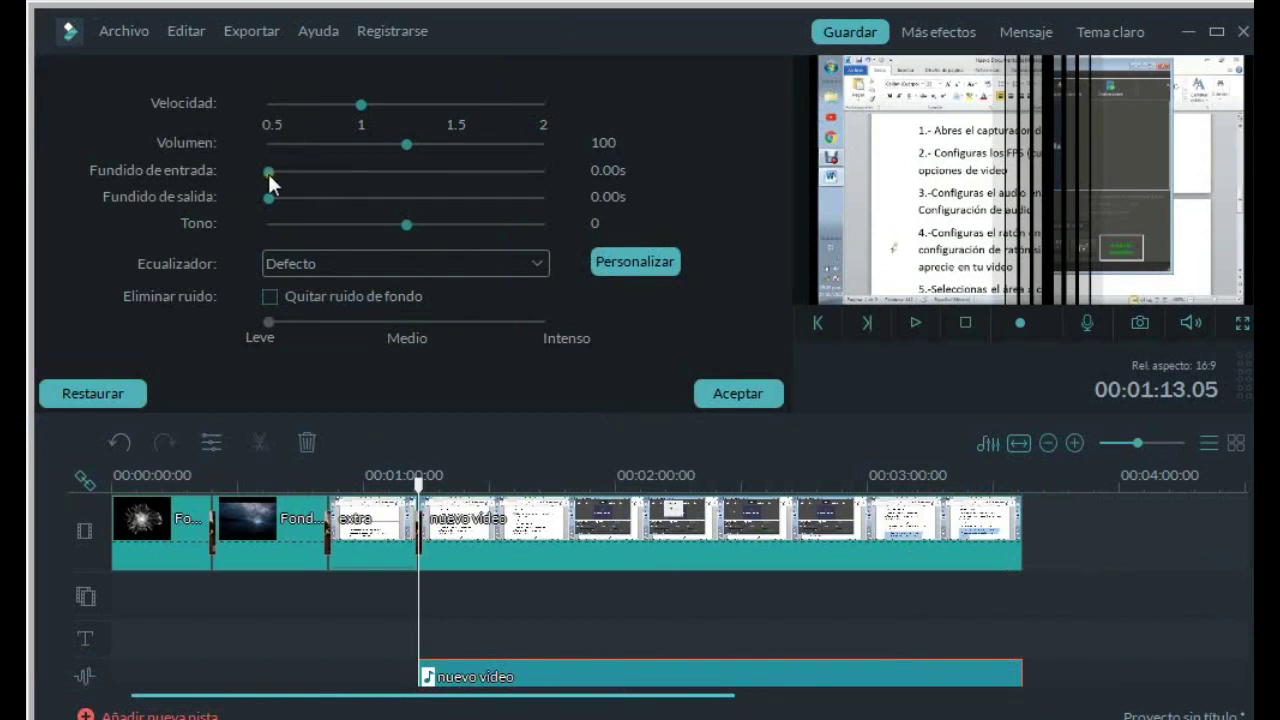
drag(269, 171, 486, 177)
drag(269, 197, 553, 168)
click(198, 223)
click(740, 393)
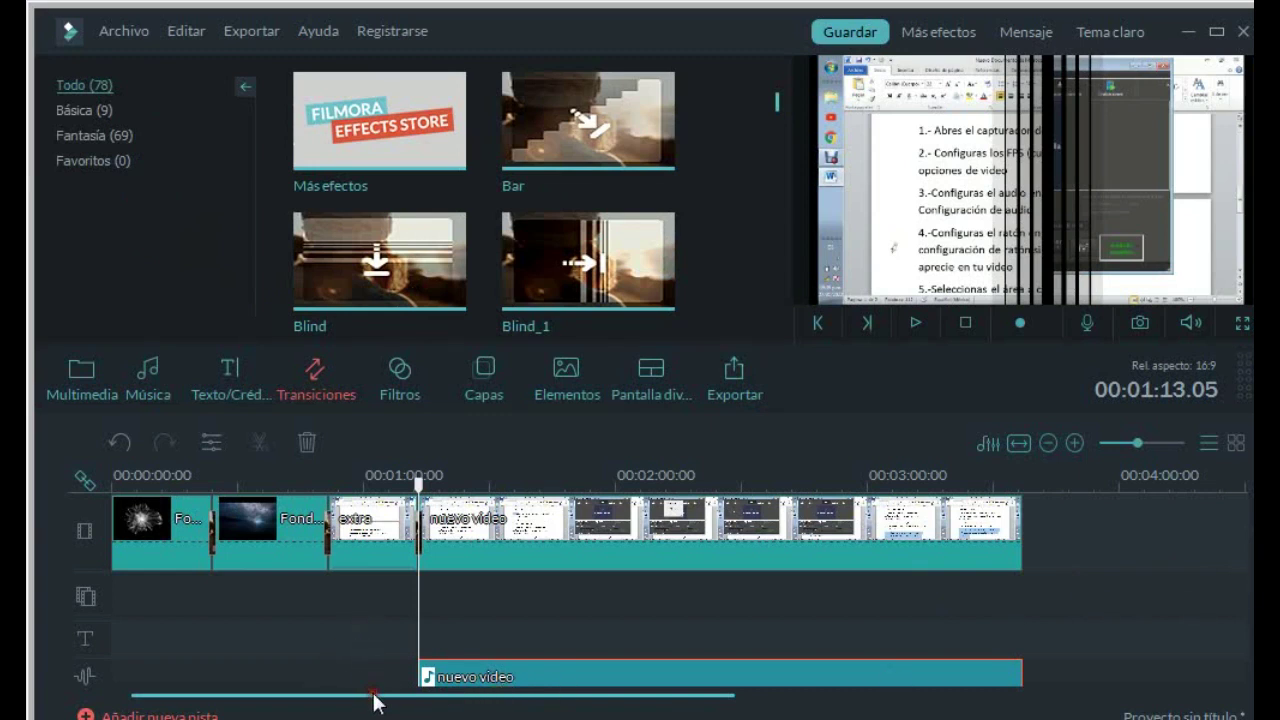
Switch to the Word document and highlight only instruction 7, the line about adding end credits
click(378, 612)
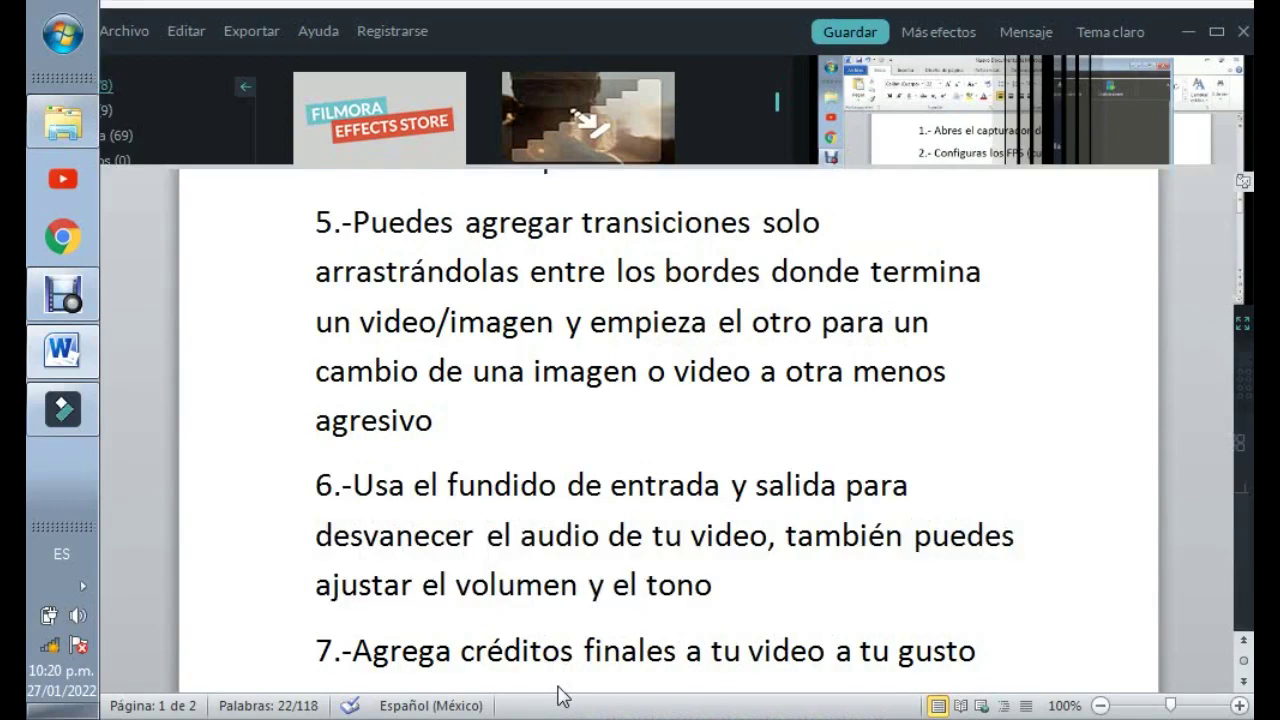
key(Down)
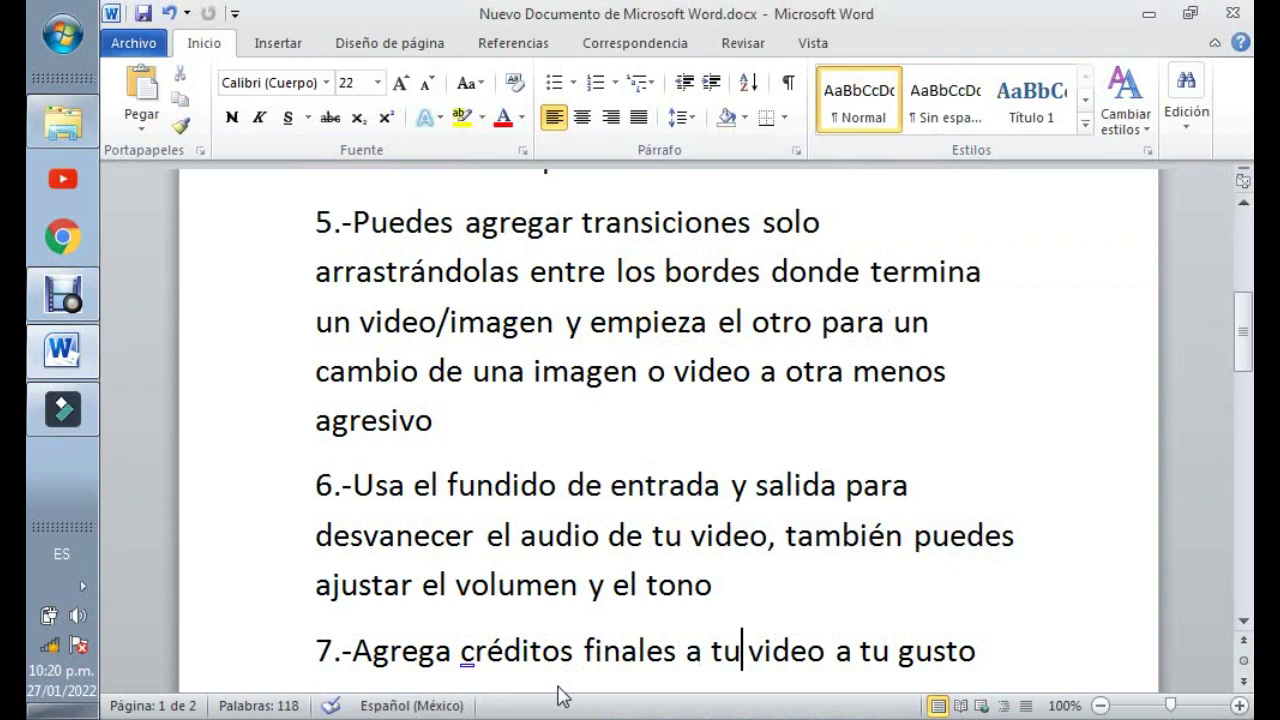
key(Left)
key(Left)
key(Left)
key(Left)
key(Home)
key(shift+Right)
key(shift+Right)
key(shift+Right)
key(shift+Right)
key(shift+Right)
key(shift+Right)
key(shift+Right)
key(shift+Right)
key(shift+Right)
key(shift+Right)
key(shift+Right)
key(shift+Right)
key(shift+Right)
key(shift+Down)
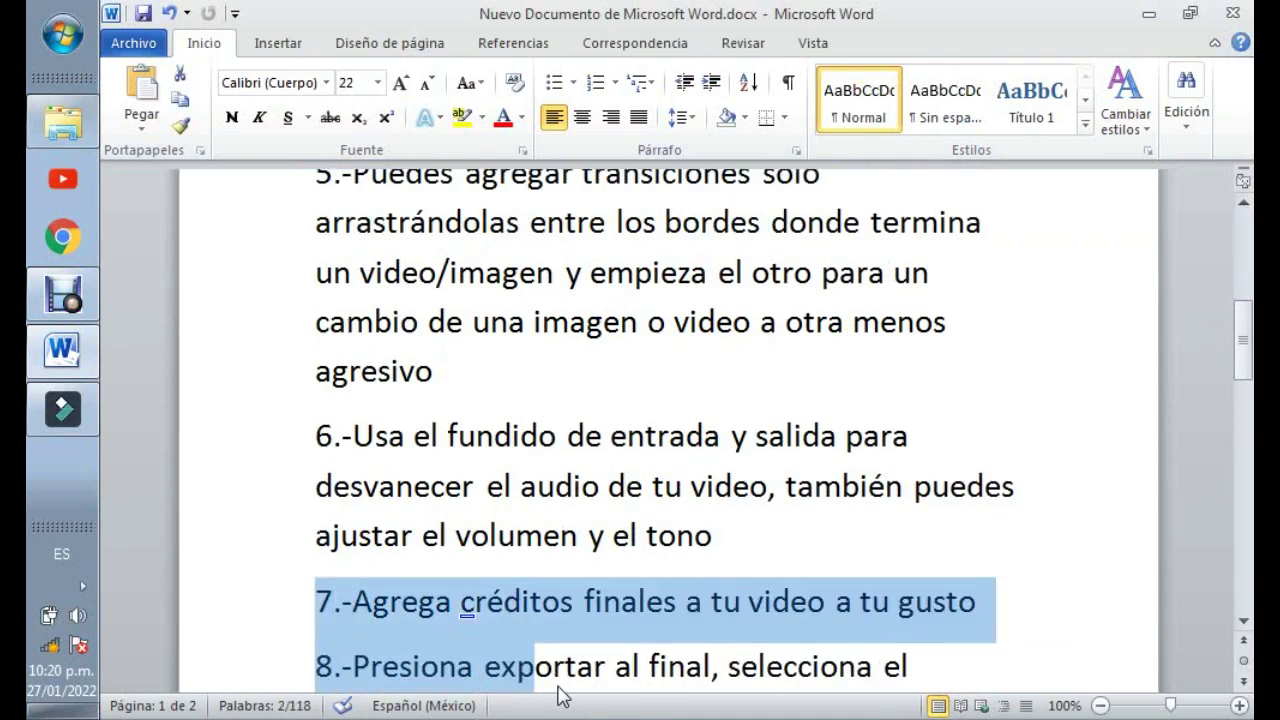
key(shift+Right)
key(shift+Right)
key(shift+Right)
key(shift+Right)
key(shift+Right)
key(shift+Right)
key(shift+Right)
key(shift+Right)
key(shift+Right)
key(shift+Right)
key(shift+Right)
key(shift+Right)
key(shift+Right)
key(shift+Right)
key(shift+Right)
key(shift+Right)
key(shift+Right)
key(shift+Right)
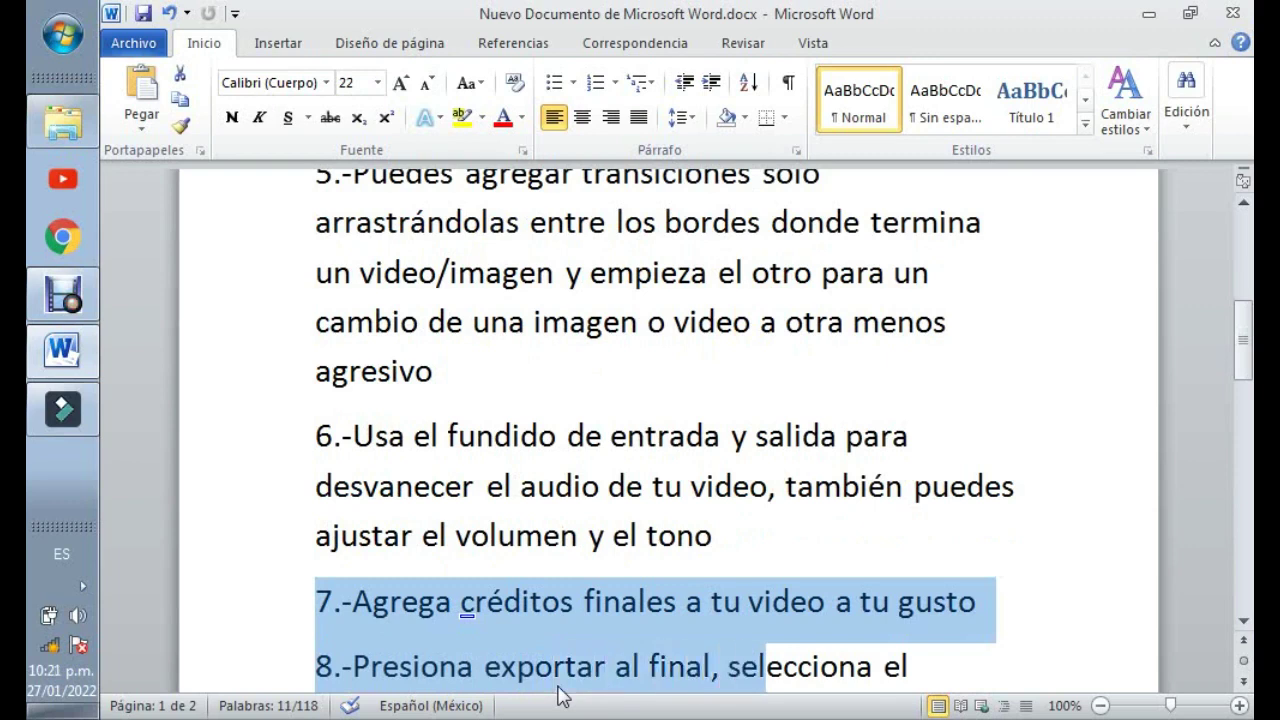
key(shift+Down)
key(shift+Right)
key(shift+Right)
key(shift+Right)
key(shift+Right)
key(shift+Right)
key(shift+Right)
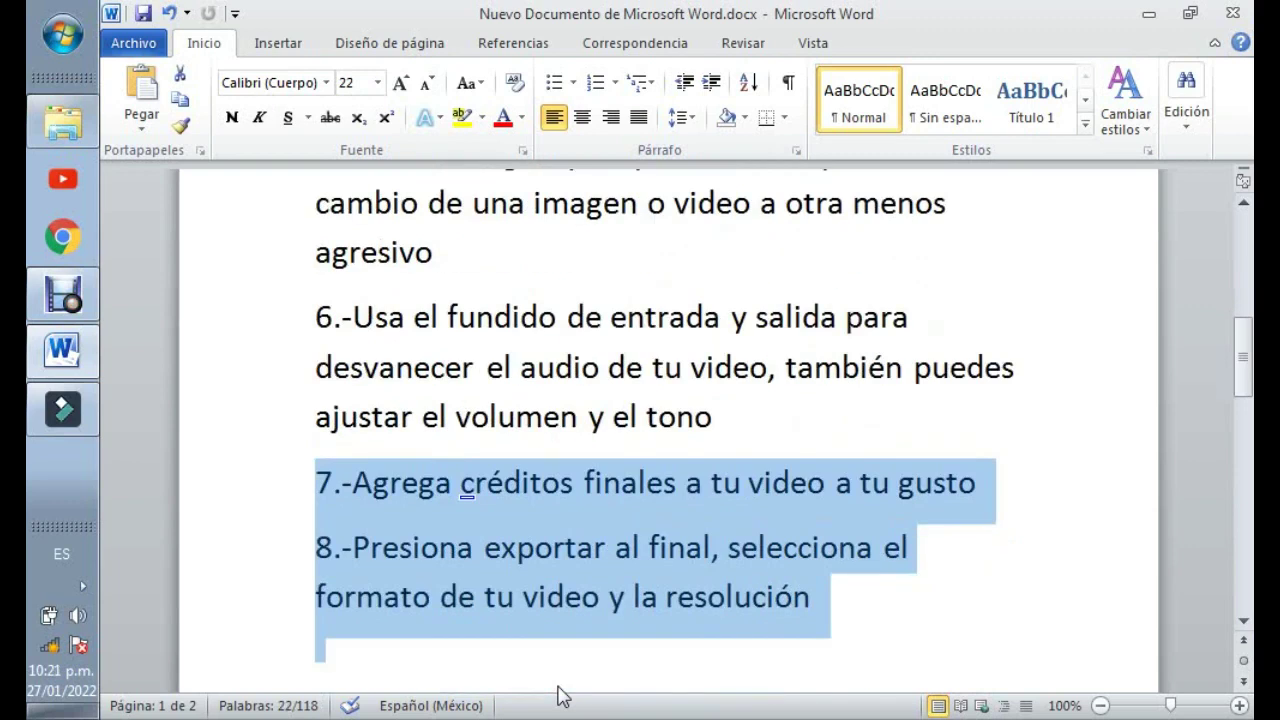
key(shift+Left)
key(shift+Up)
key(shift+Up)
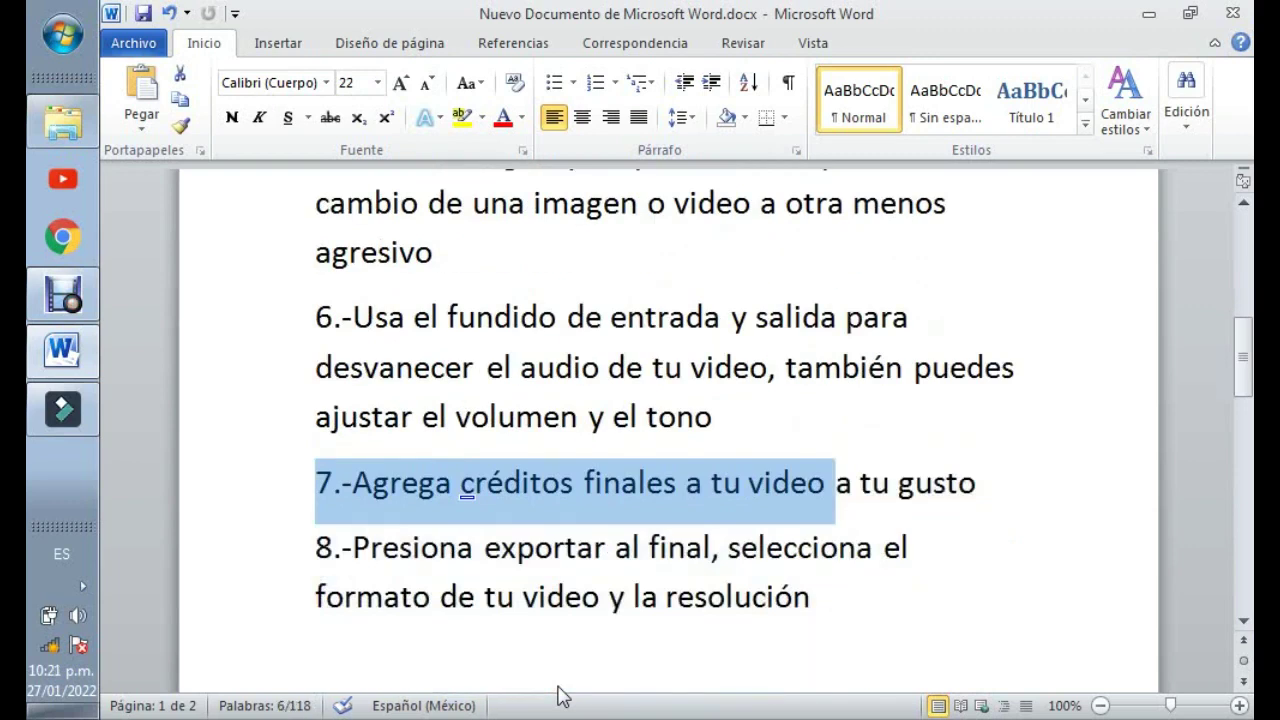
key(shift+Right)
key(shift+Right)
key(shift+Right)
key(shift+Right)
key(shift+Right)
key(shift+Right)
key(shift+Right)
key(shift+Right)
key(shift+Right)
key(shift+Right)
key(shift+Right)
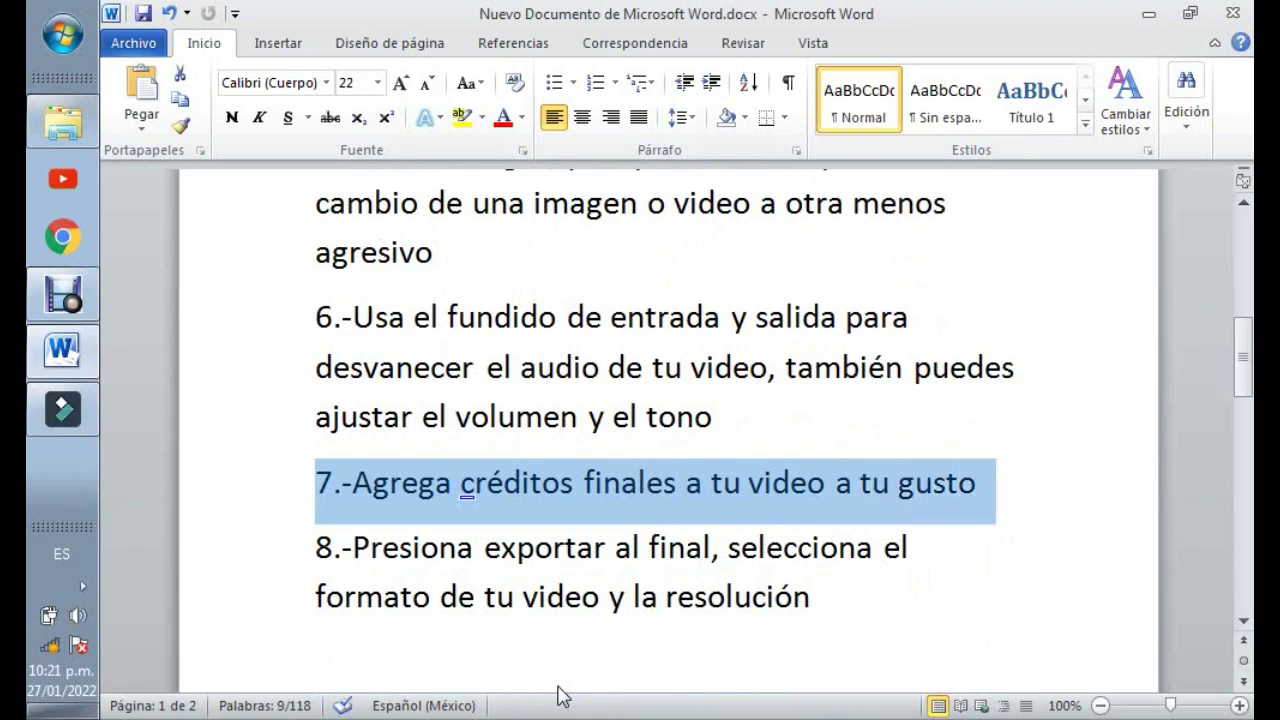
Switch back to Filmora, place Credit 3 on the text track at the end of the nuevo video clip, and open it for advanced text editing
key(alt+Tab)
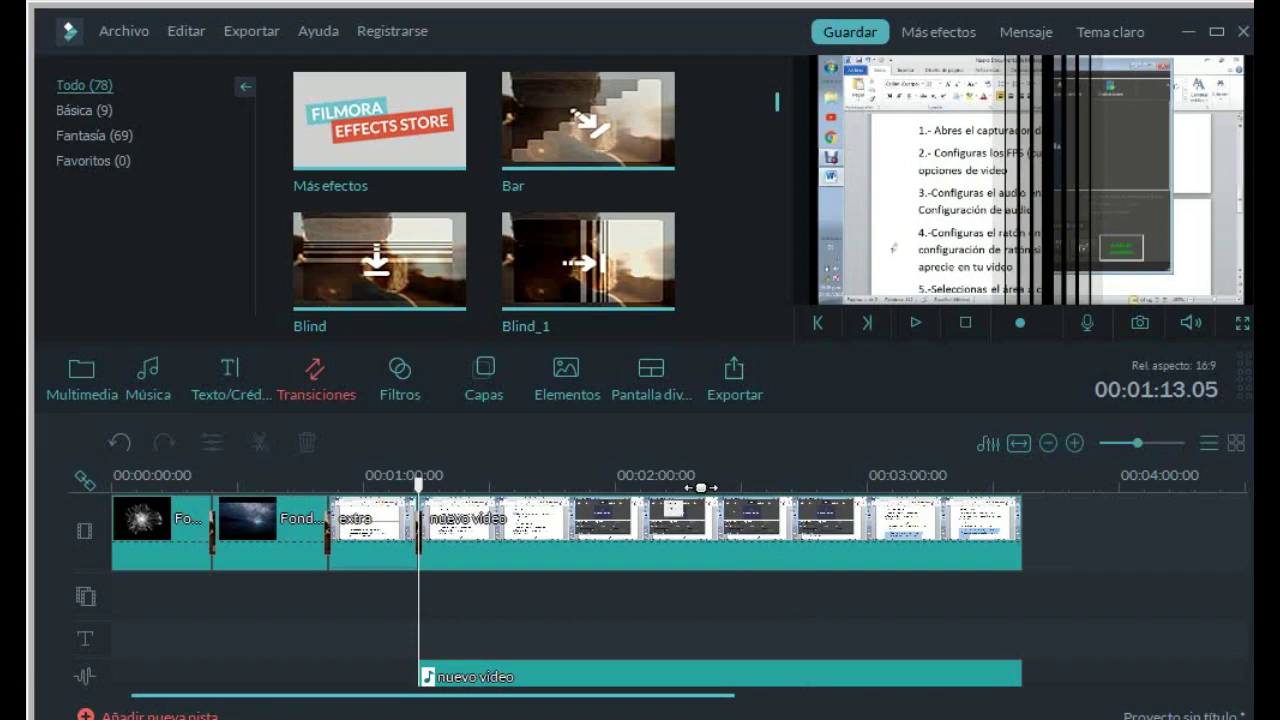
click(246, 378)
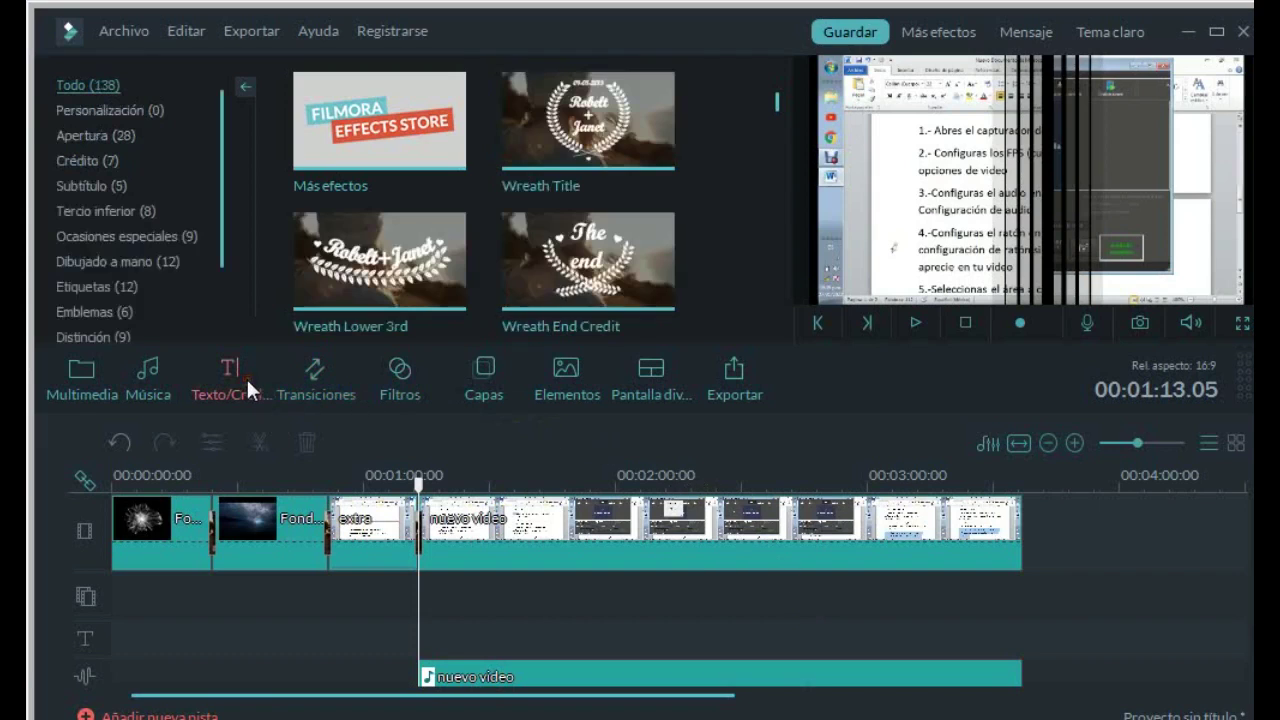
click(92, 162)
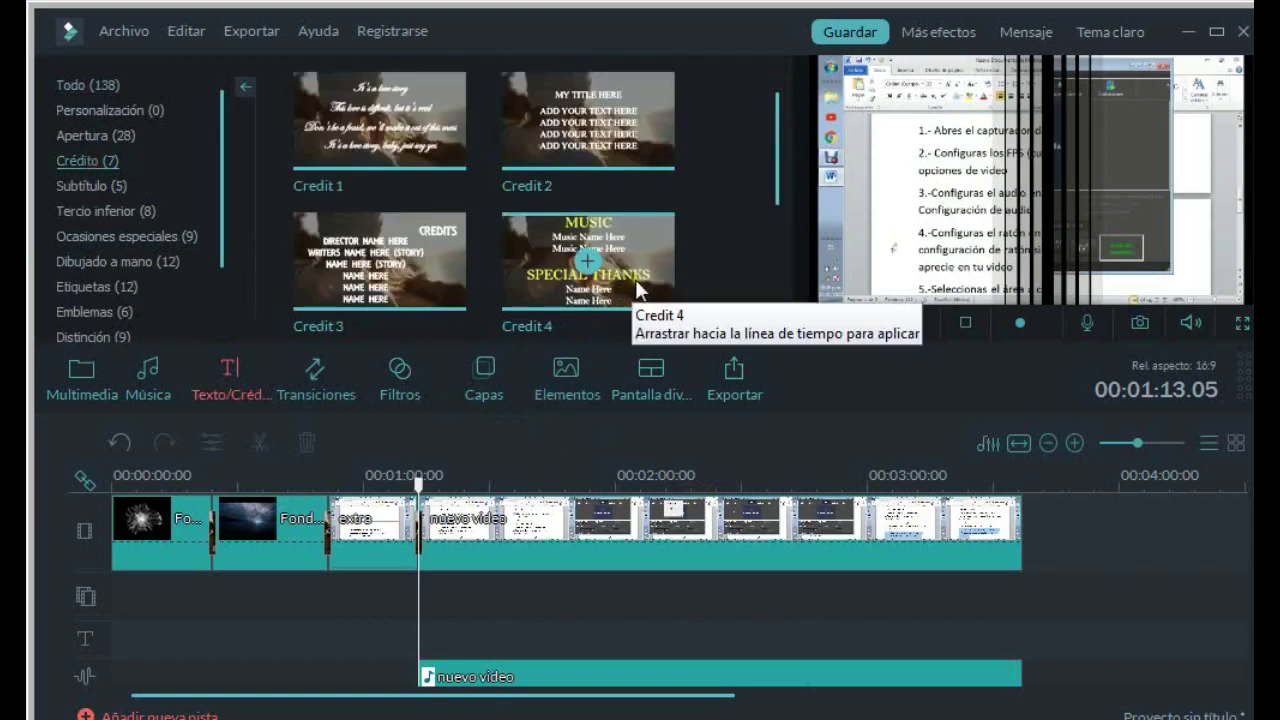
drag(434, 260, 1025, 610)
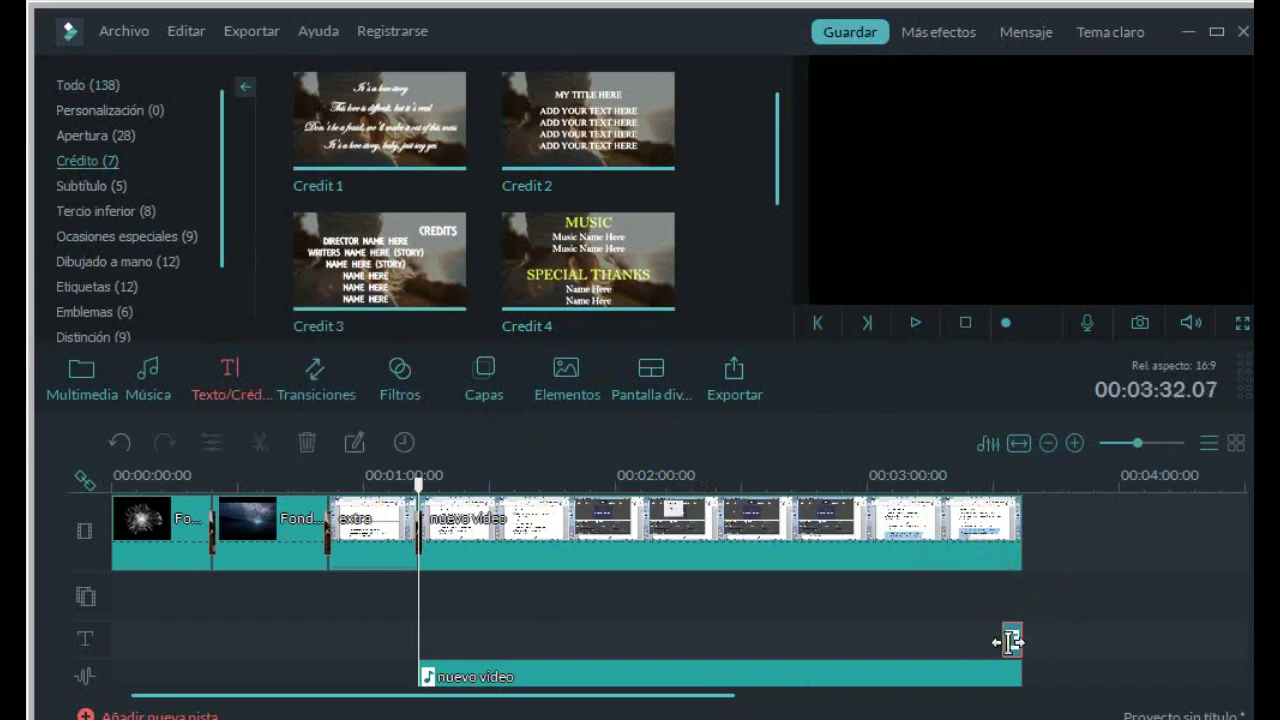
click(1008, 641)
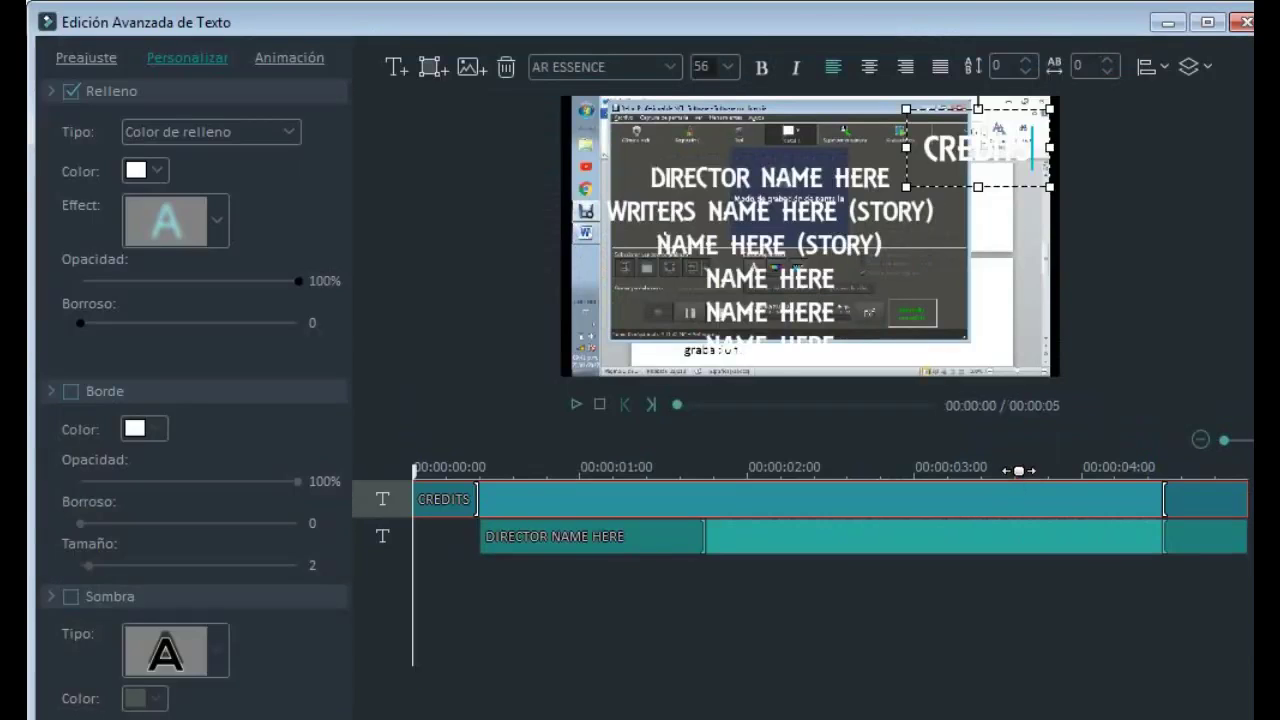
Replace the first plain NAME HERE line below the two story credits with "Nombre", then close the advanced text editor and save the changes
click(666, 176)
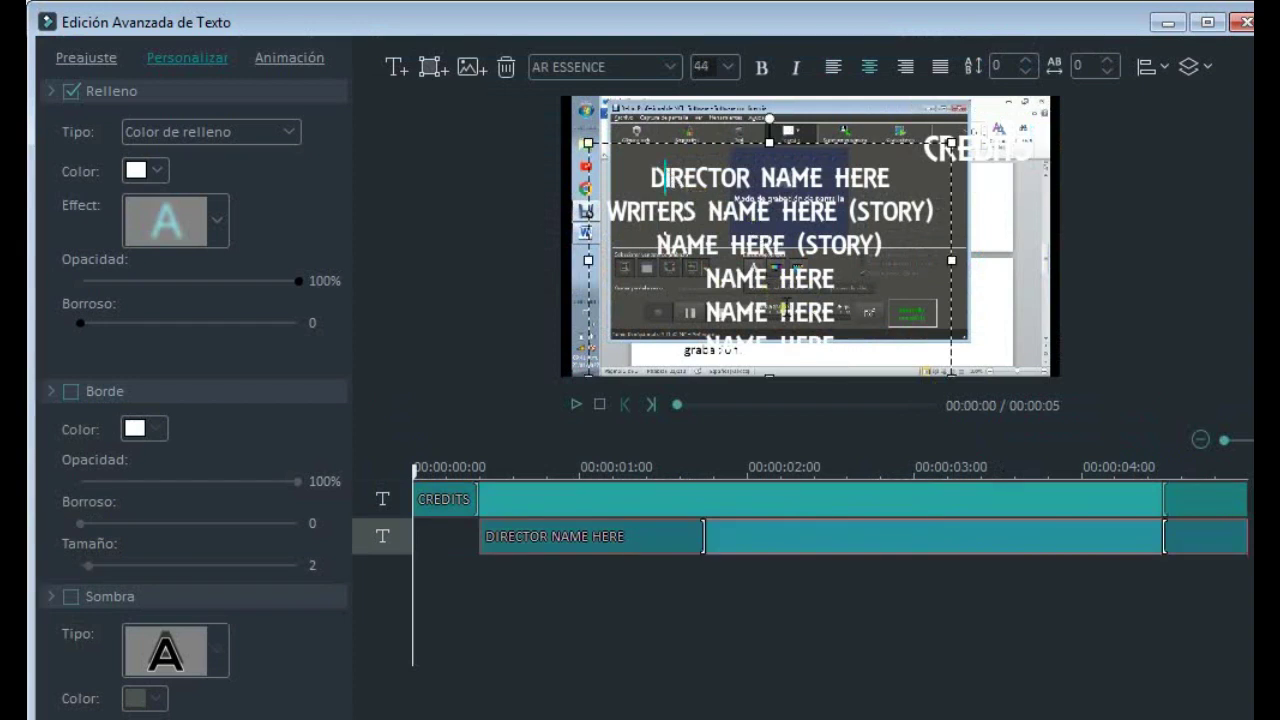
click(832, 278)
key(BackSpace)
key(BackSpace)
key(BackSpace)
key(BackSpace)
key(BackSpace)
key(BackSpace)
key(BackSpace)
key(BackSpace)
key(BackSpace)
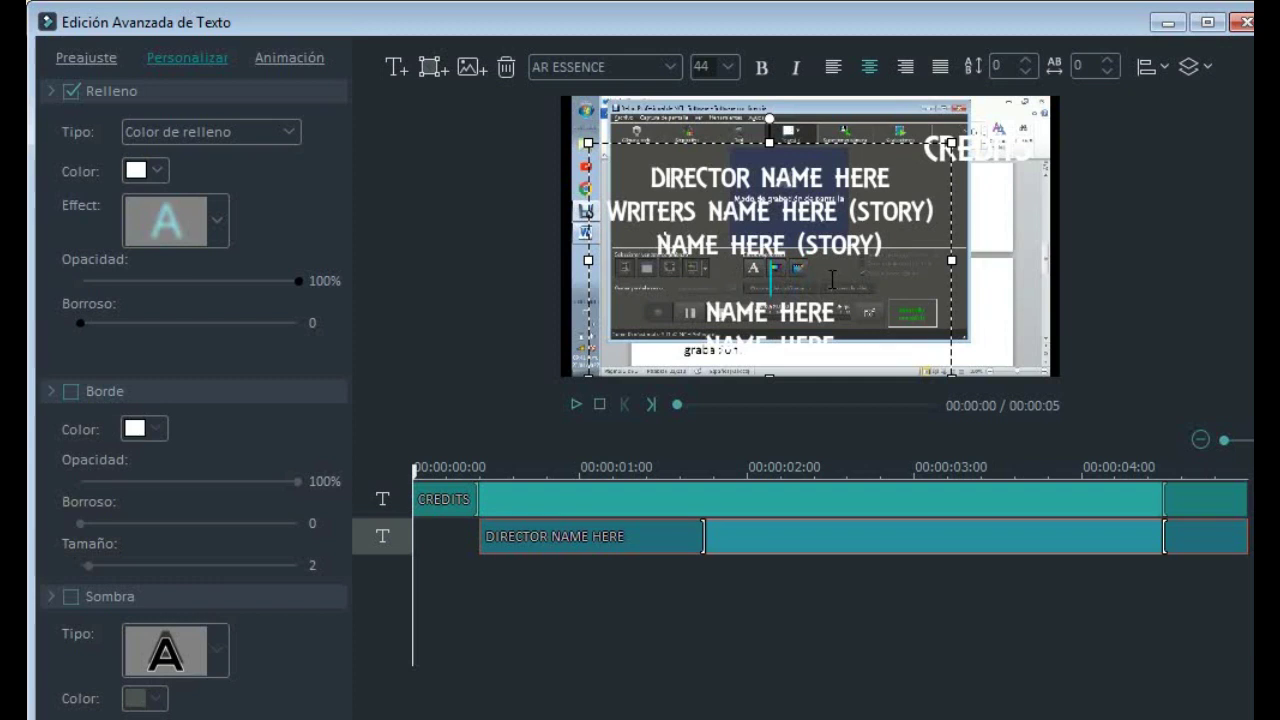
text(Nom)
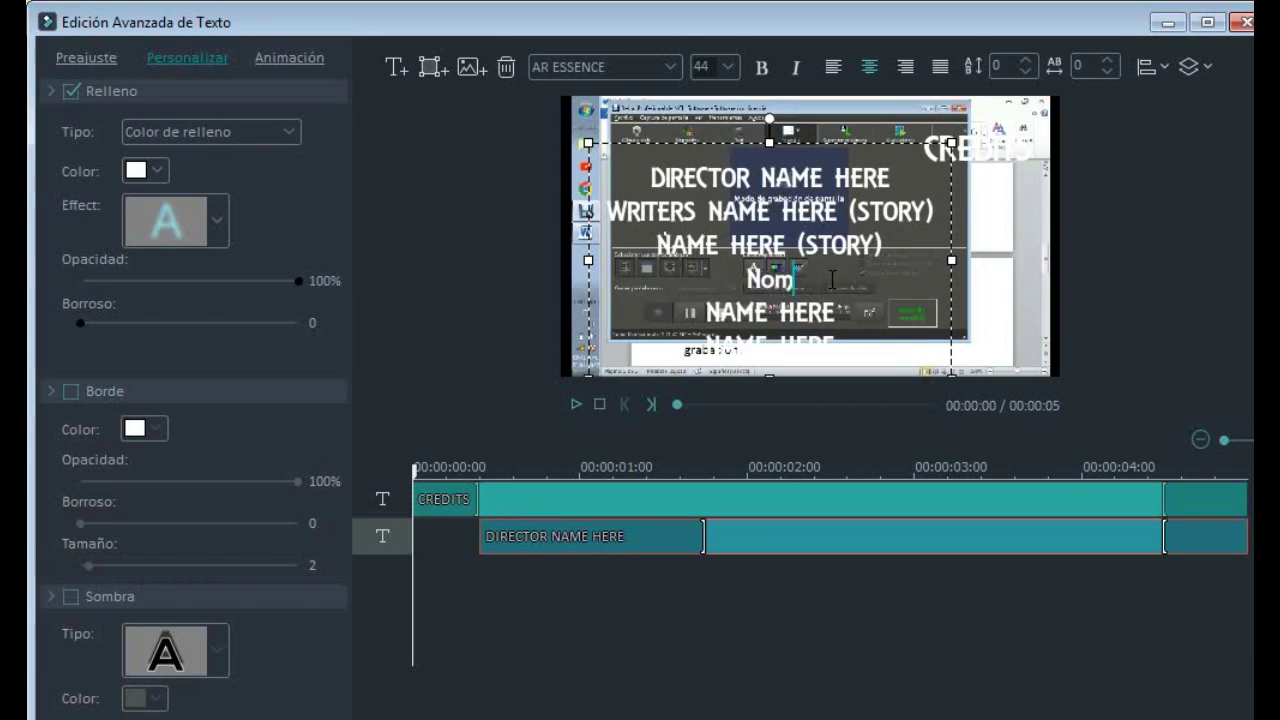
text(bre)
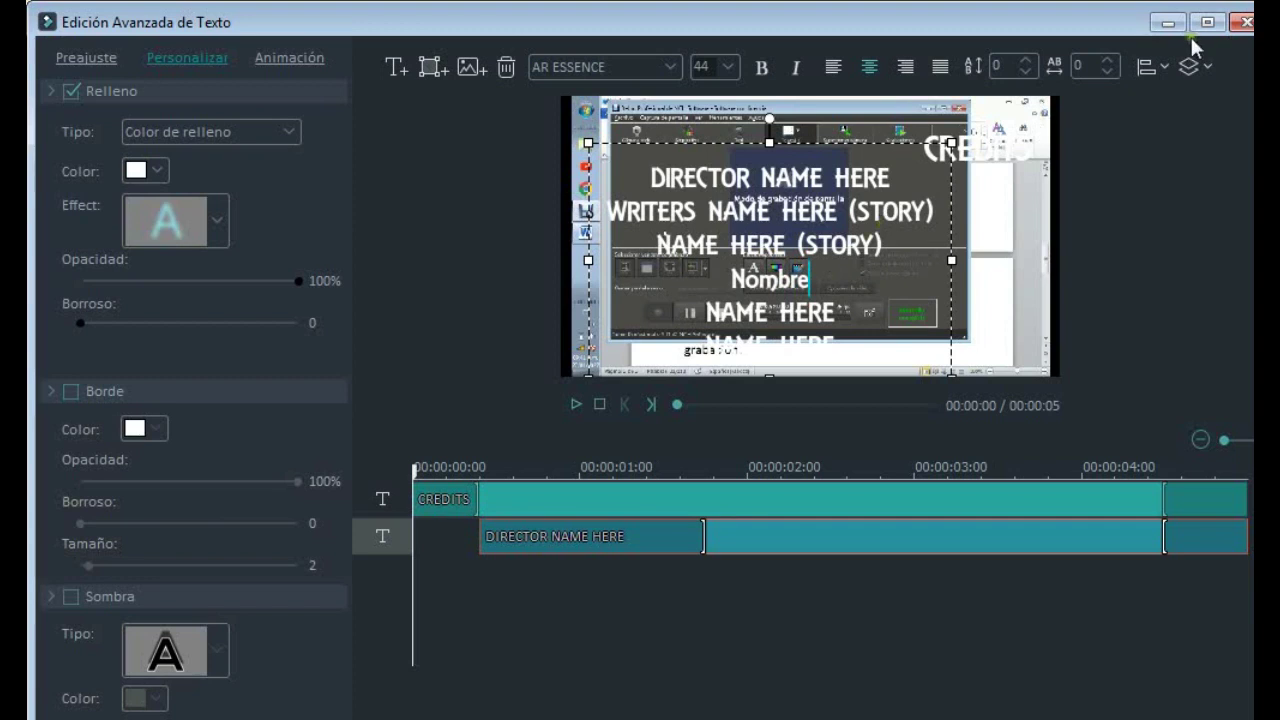
click(1240, 22)
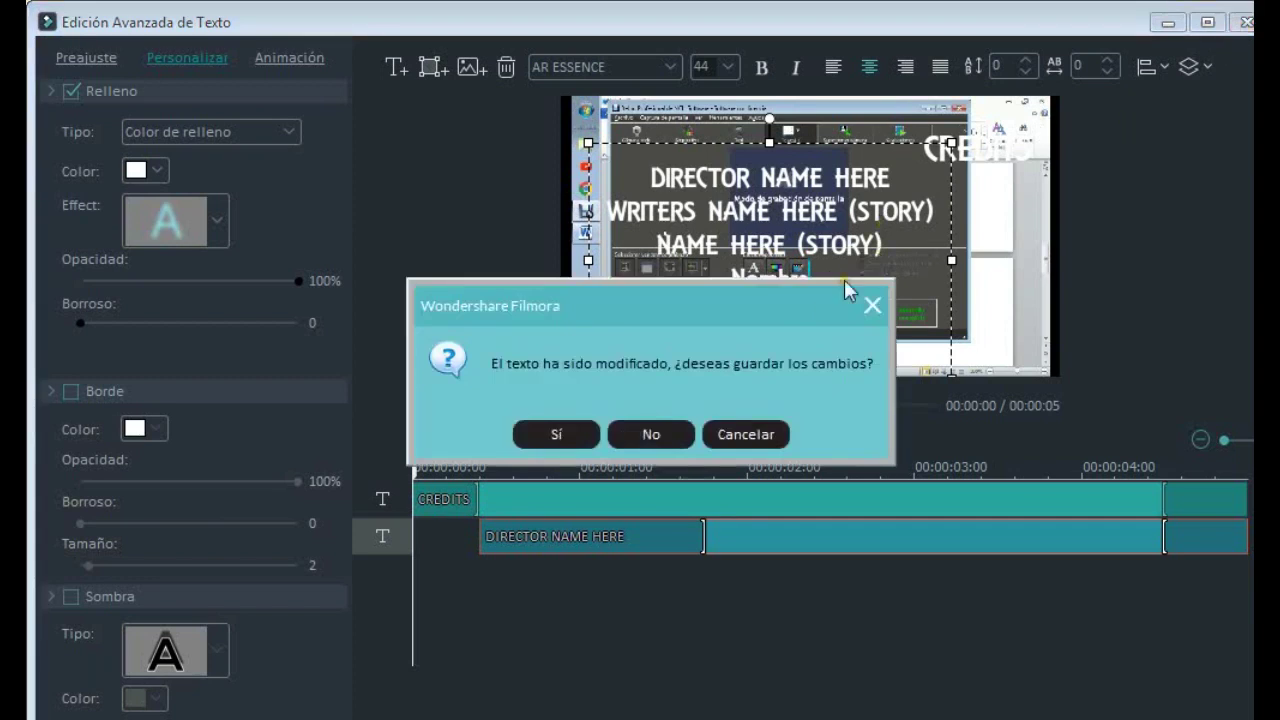
click(561, 432)
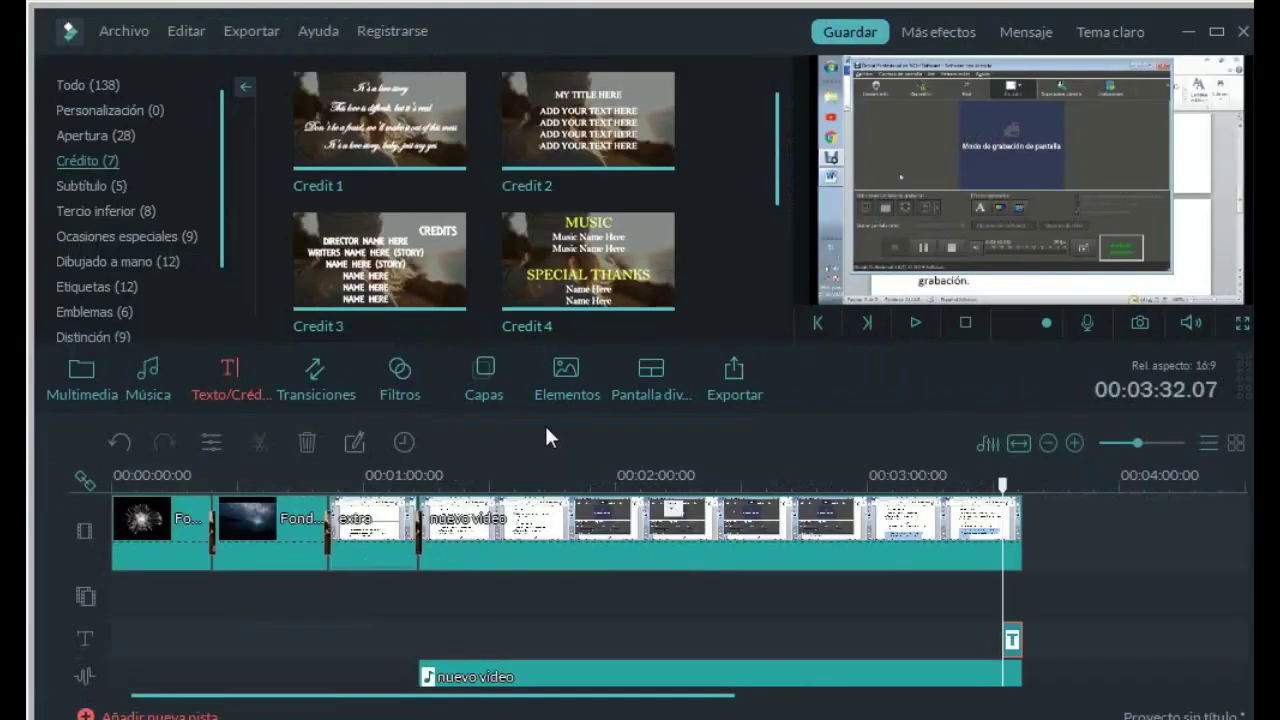
click(545, 446)
Switch to the Word document and highlight all of instruction 8, about exporting and selecting the video format and resolution
key(alt+Tab)
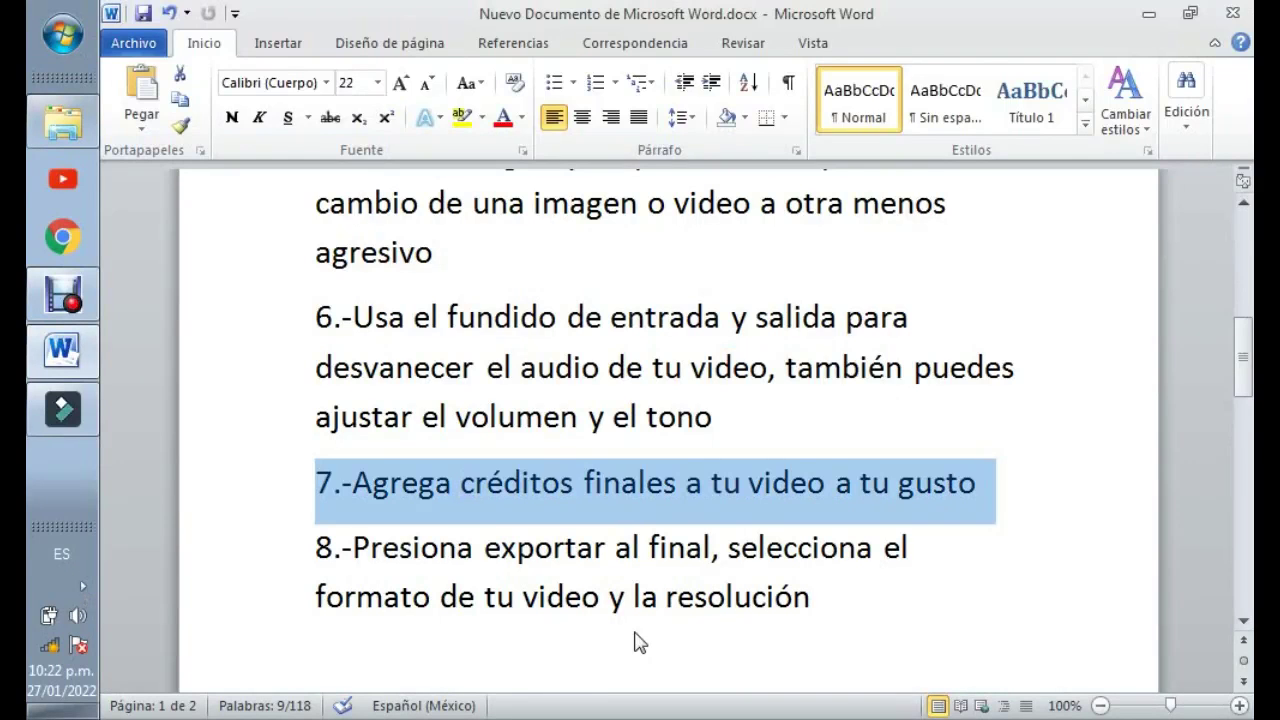
click(831, 617)
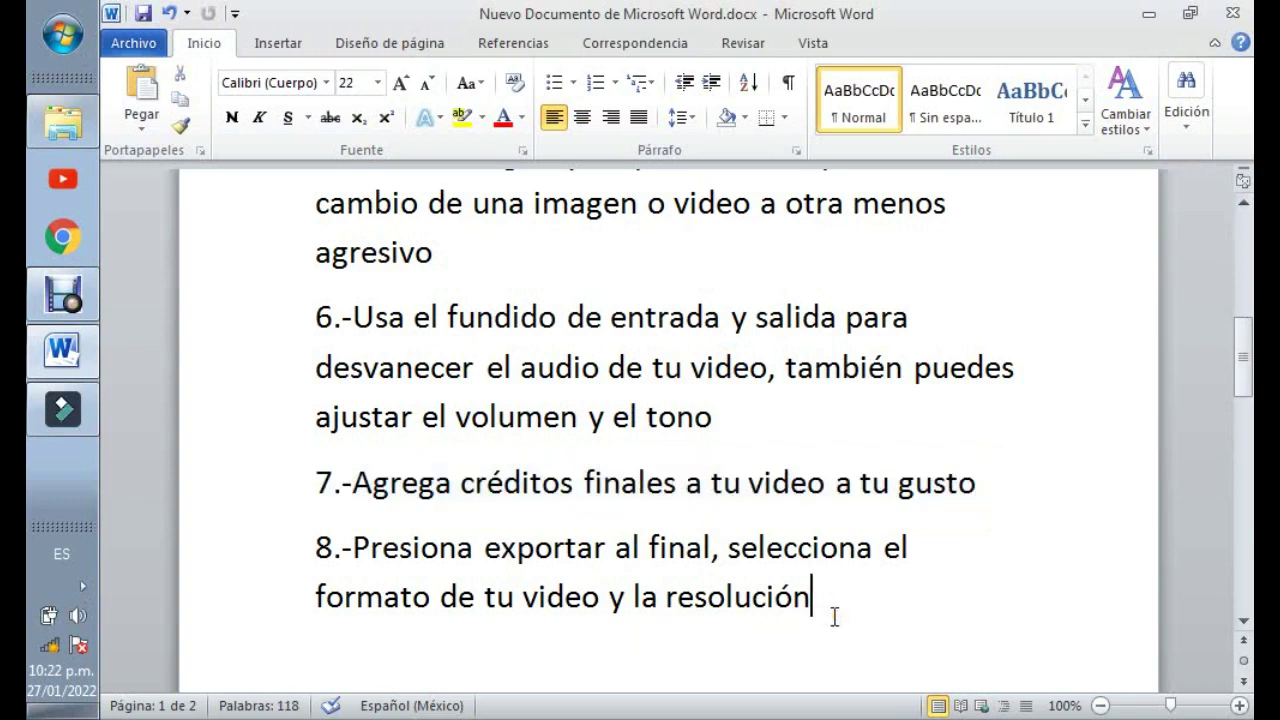
key(shift+Left)
key(shift+Left)
key(shift+Left)
key(shift+Left)
key(shift+Up)
key(shift+Left)
key(shift+Left)
key(shift+Left)
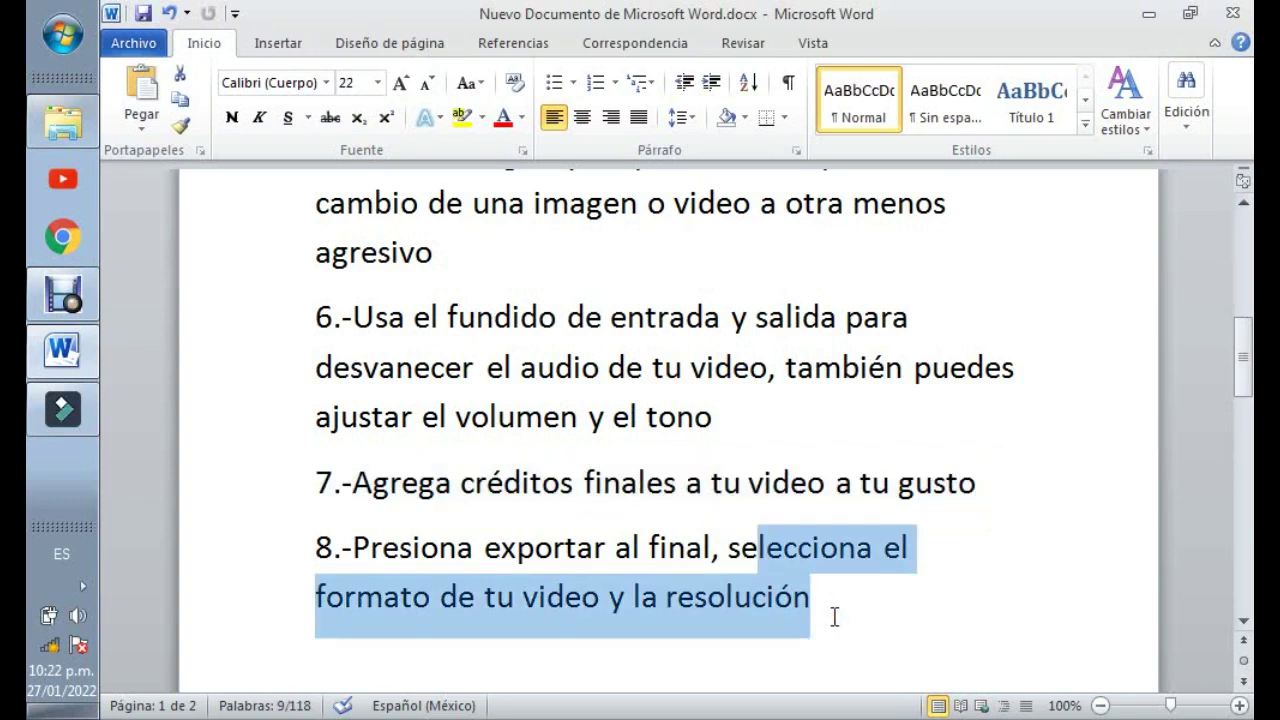
key(shift+Left)
key(shift+Left)
key(shift+Left)
key(shift+Left)
key(shift+Left)
key(shift+Left)
key(shift+Left)
key(shift+Left)
key(shift+Left)
key(shift+Left)
key(shift+Left)
key(shift+Left)
key(shift+Left)
key(shift+Left)
key(shift+Left)
key(shift+Left)
key(shift+Left)
key(shift+Left)
key(shift+Left)
key(shift+Left)
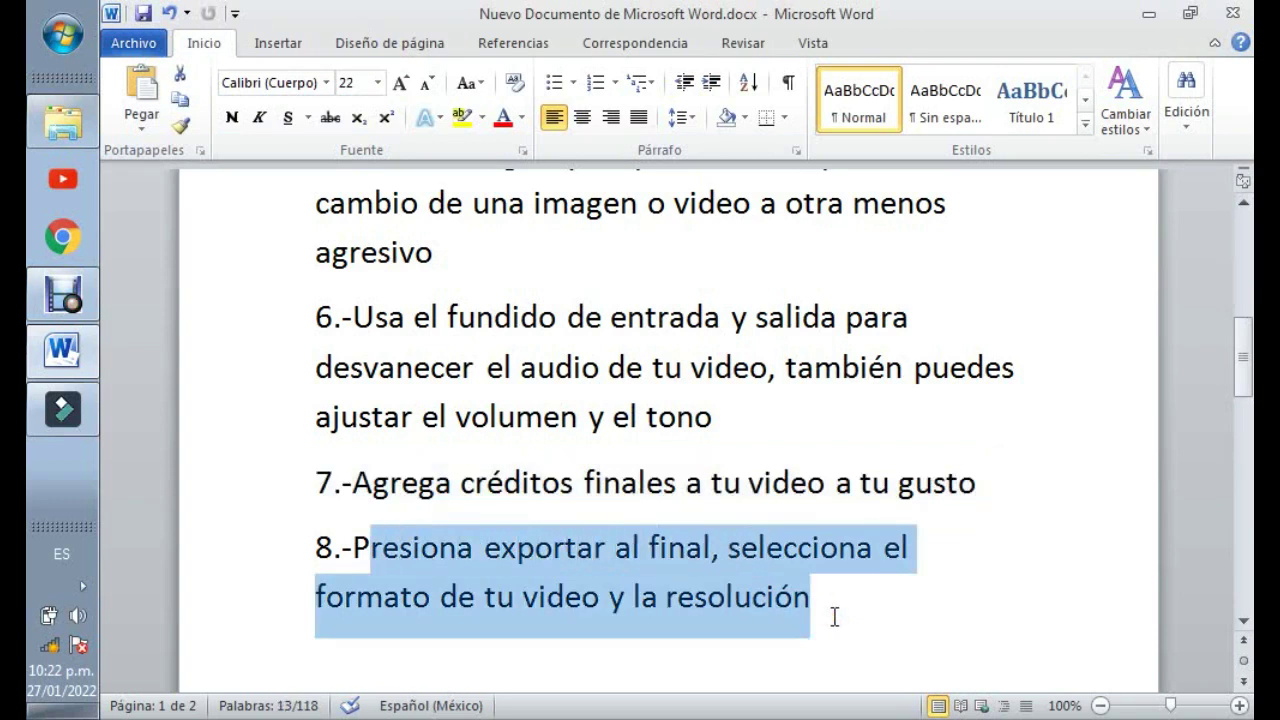
key(shift+Left)
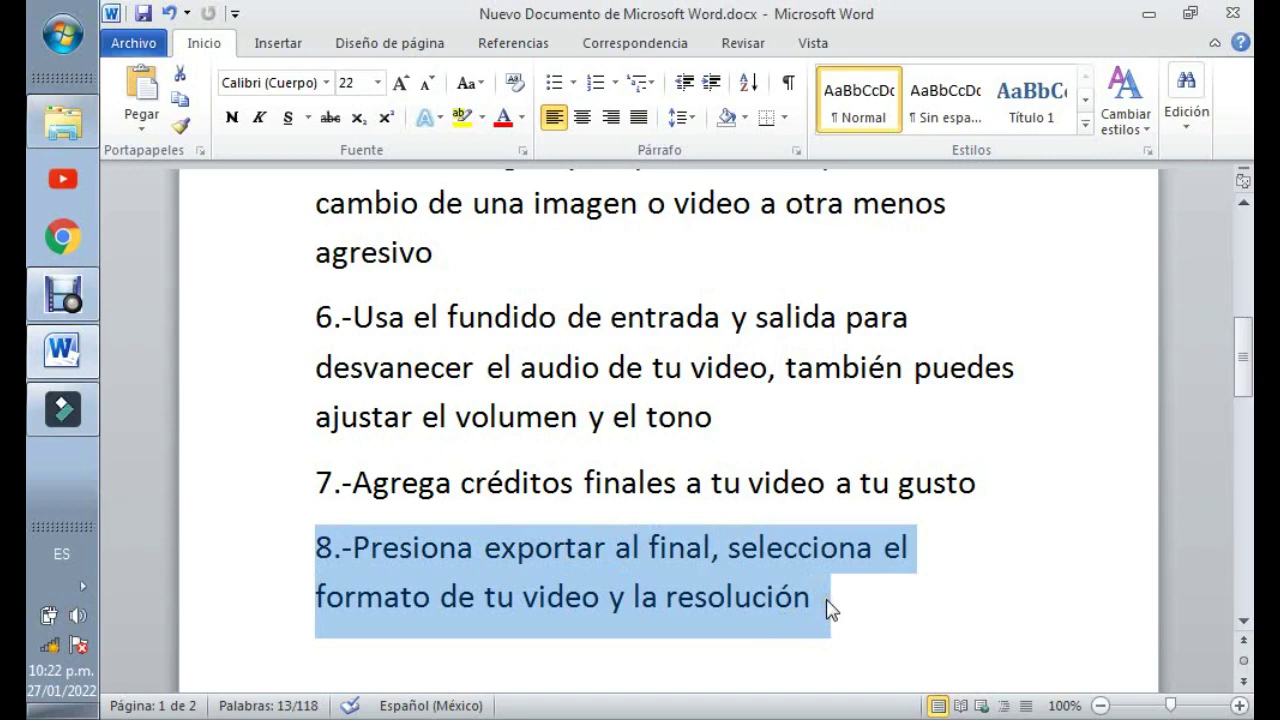
Switch back to Filmora, show the project's media files, and open the export settings for creating a video file
key(alt+Tab)
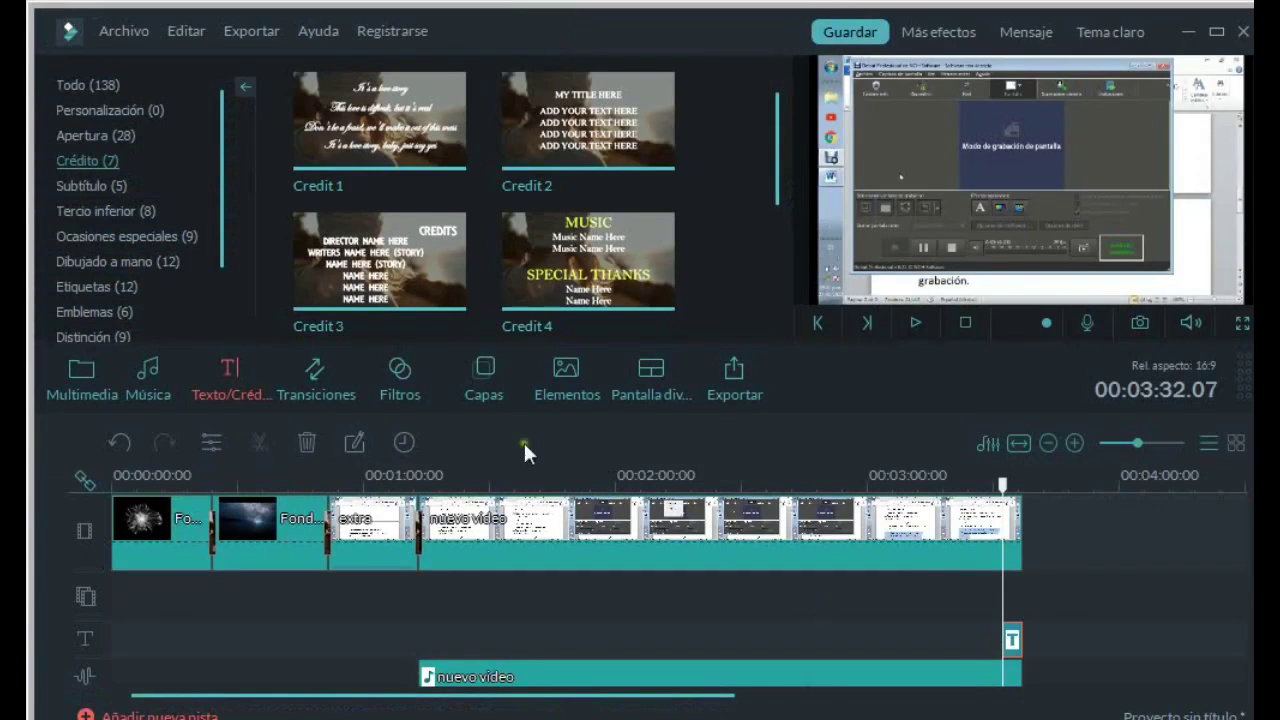
click(99, 375)
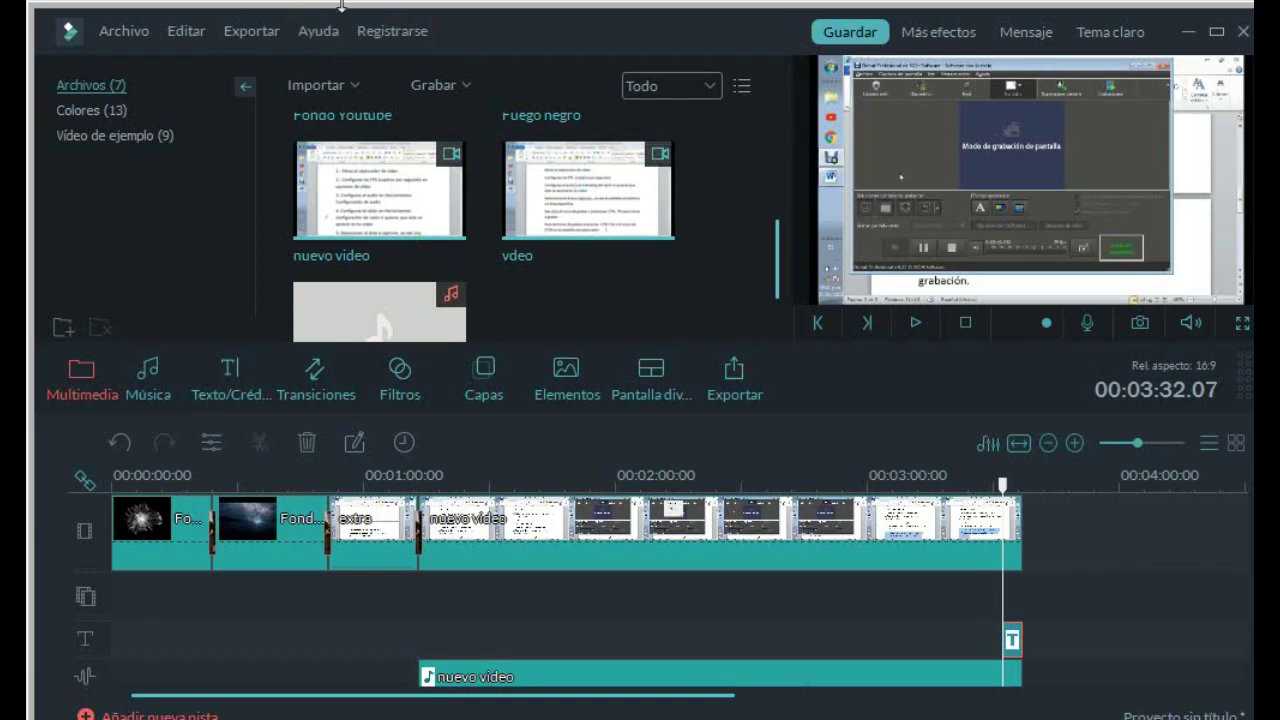
click(249, 33)
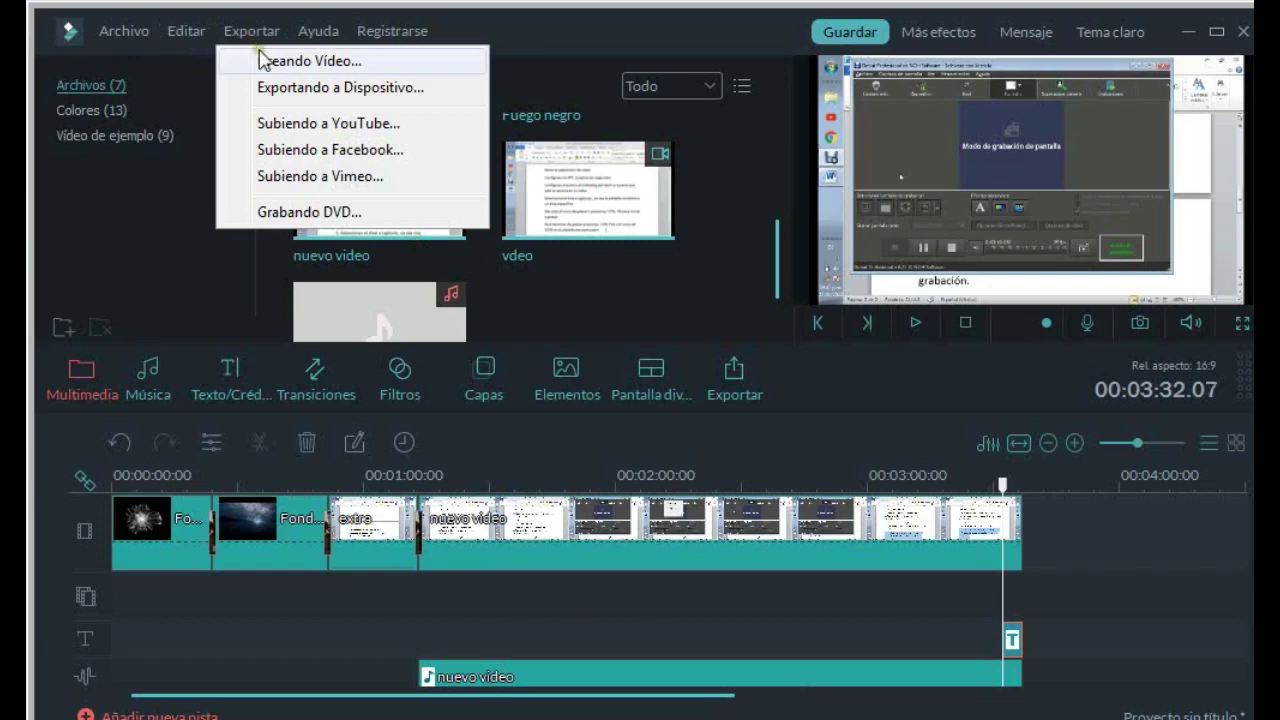
click(270, 64)
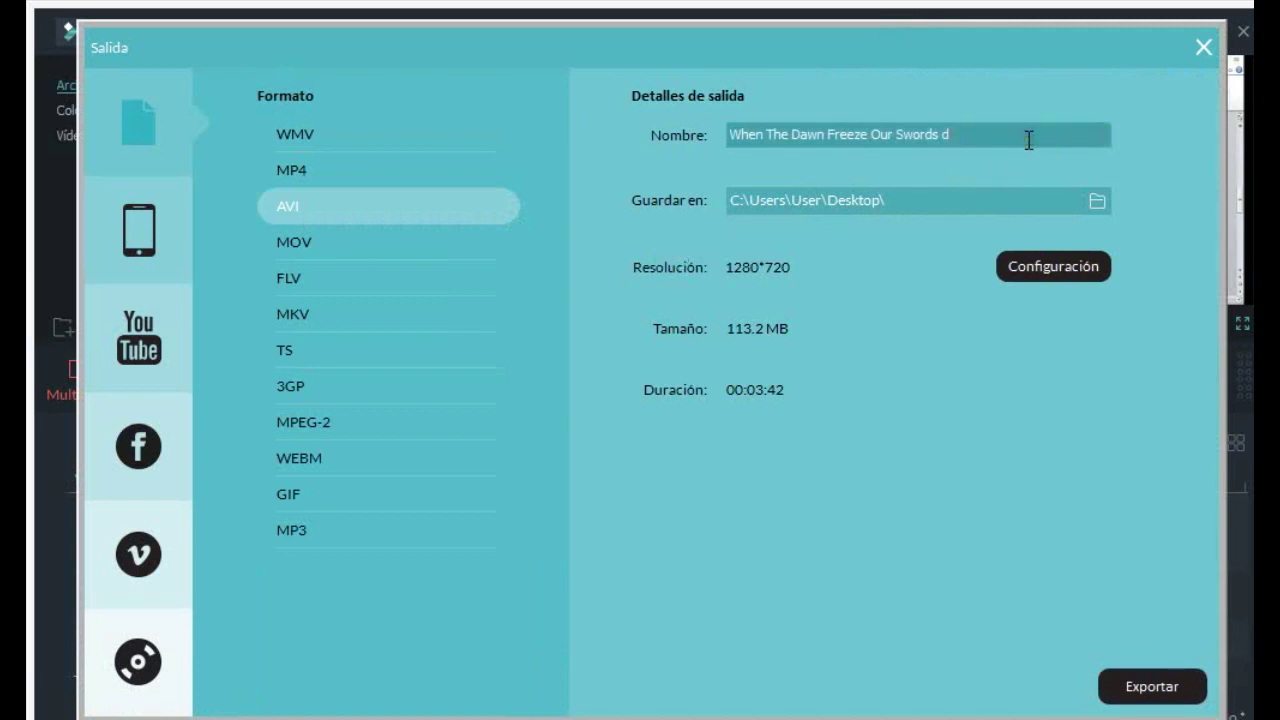
Shorten the output name to "When The" and accept the AVI export configuration with its current quality and resolution
key(BackSpace)
key(BackSpace)
key(BackSpace)
key(BackSpace)
key(BackSpace)
key(BackSpace)
key(BackSpace)
key(BackSpace)
key(BackSpace)
key(BackSpace)
key(BackSpace)
key(BackSpace)
key(BackSpace)
key(BackSpace)
key(BackSpace)
key(BackSpace)
key(BackSpace)
key(BackSpace)
key(BackSpace)
key(BackSpace)
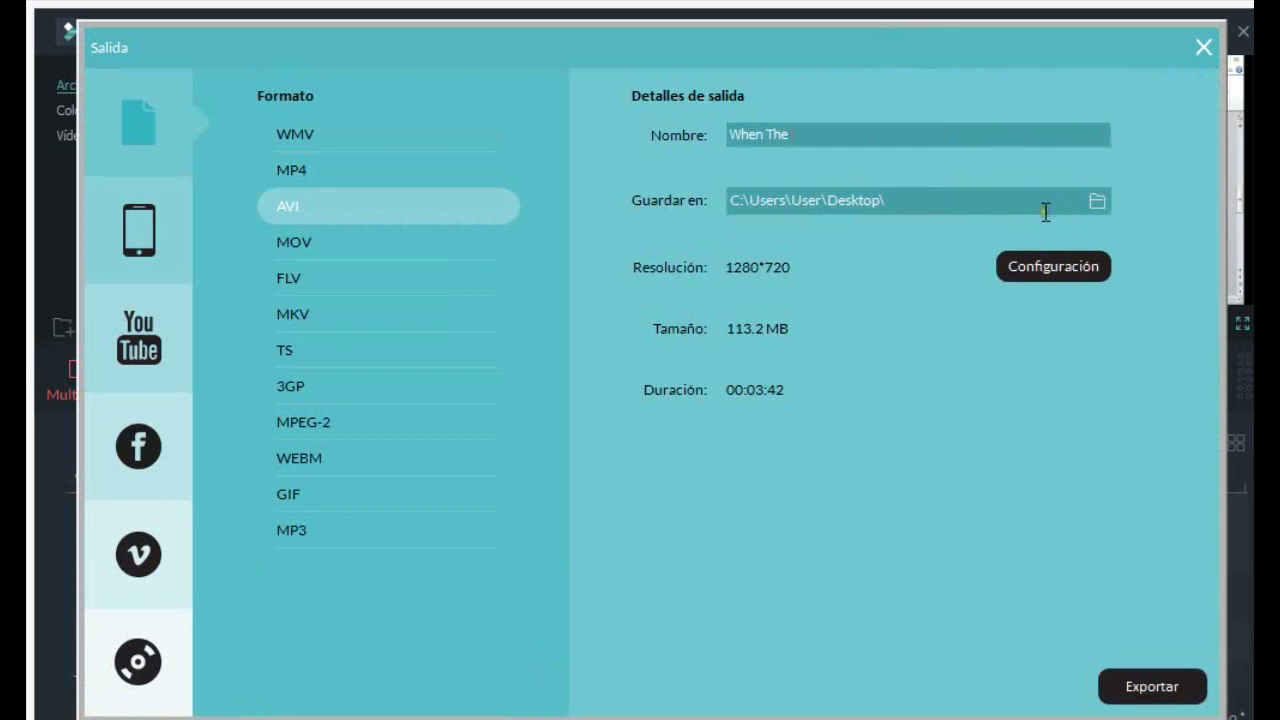
click(1040, 270)
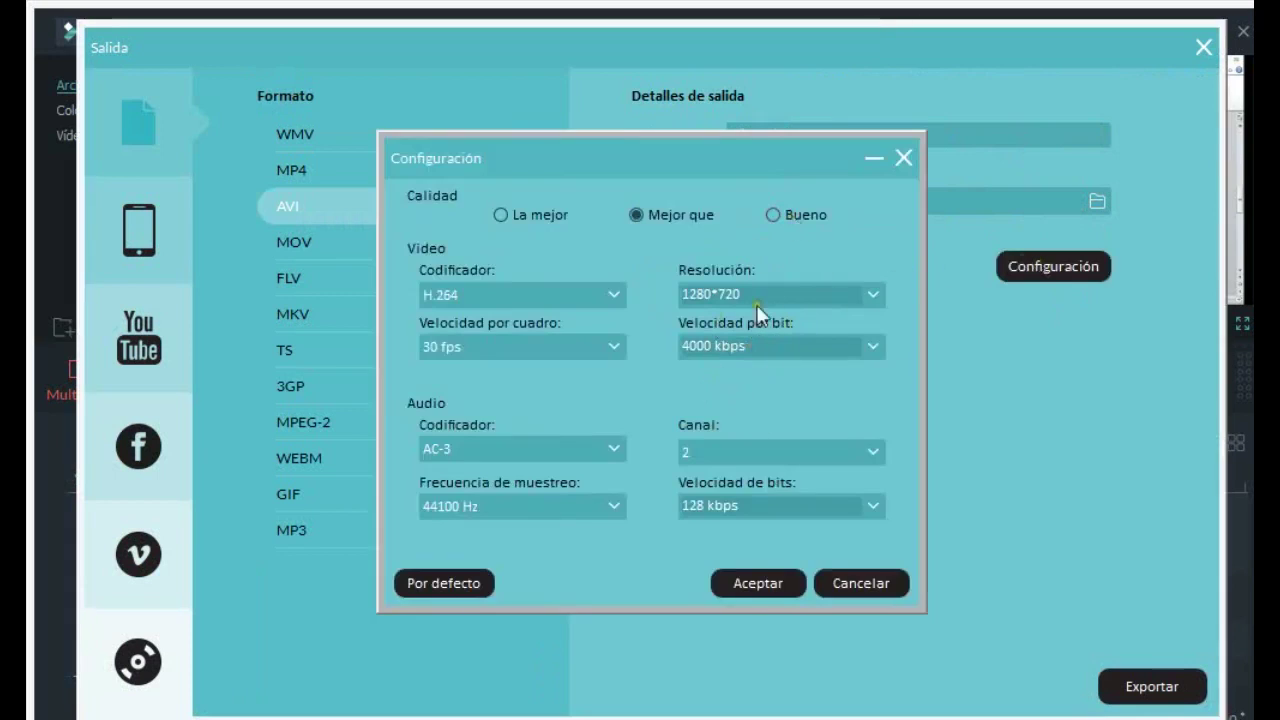
click(760, 590)
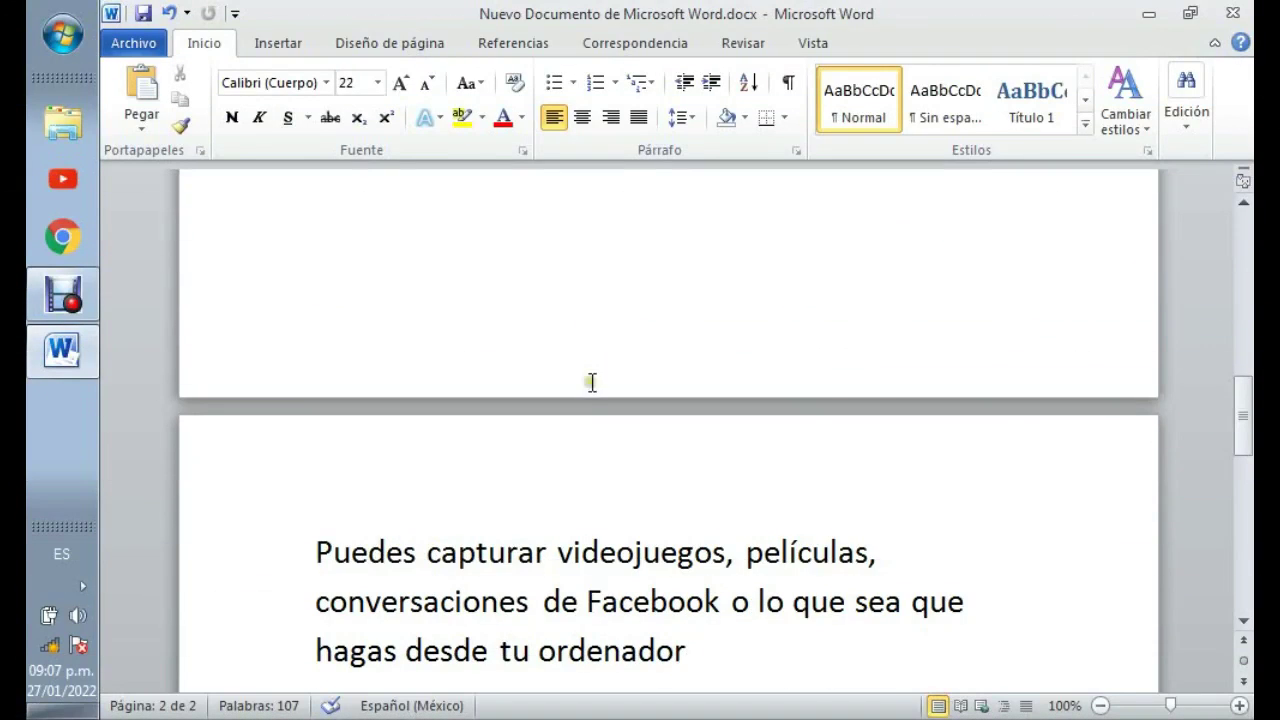
In the Word document, highlight the line "Puedes capturar videojuegos, películas," at the start of the second page
click(290, 558)
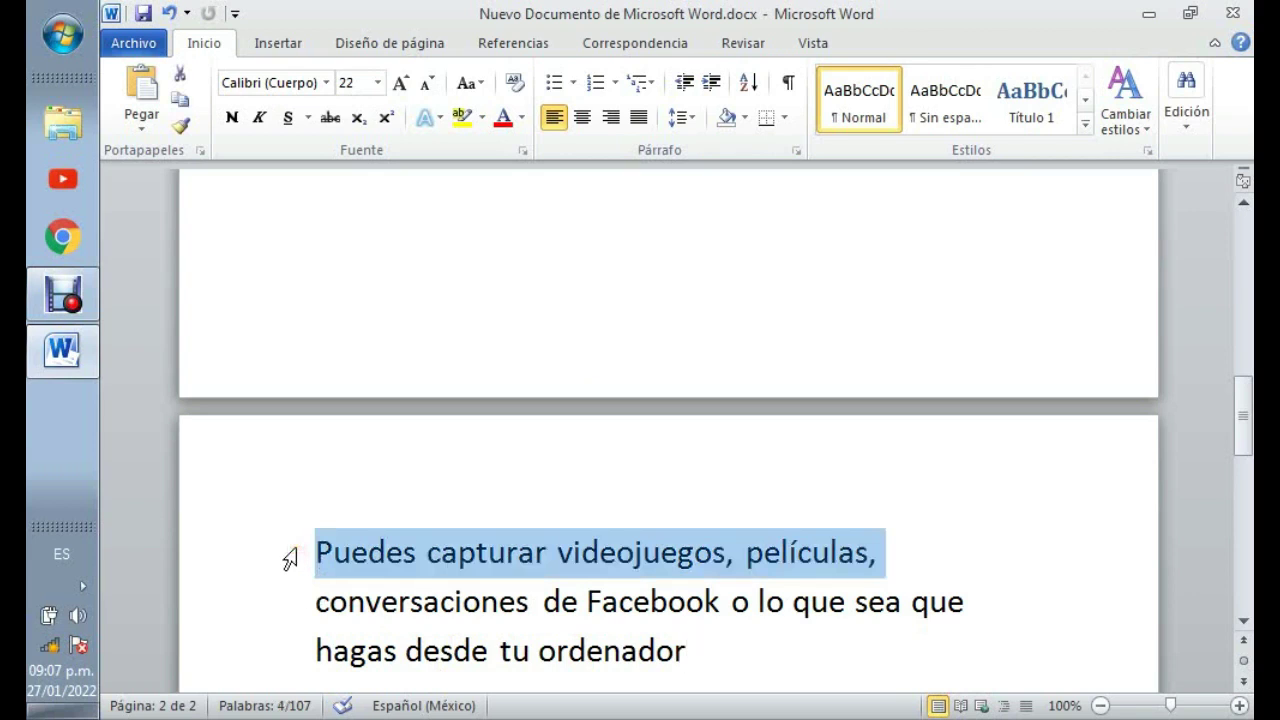